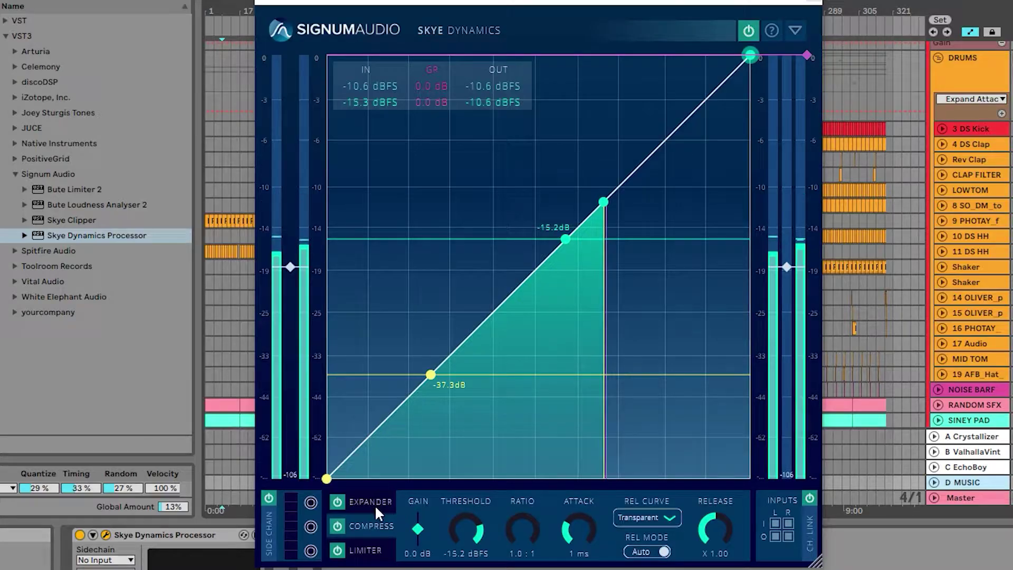
- Bring the compressor ratio down to 2:1 with its threshold near -16 dB
click(369, 550)
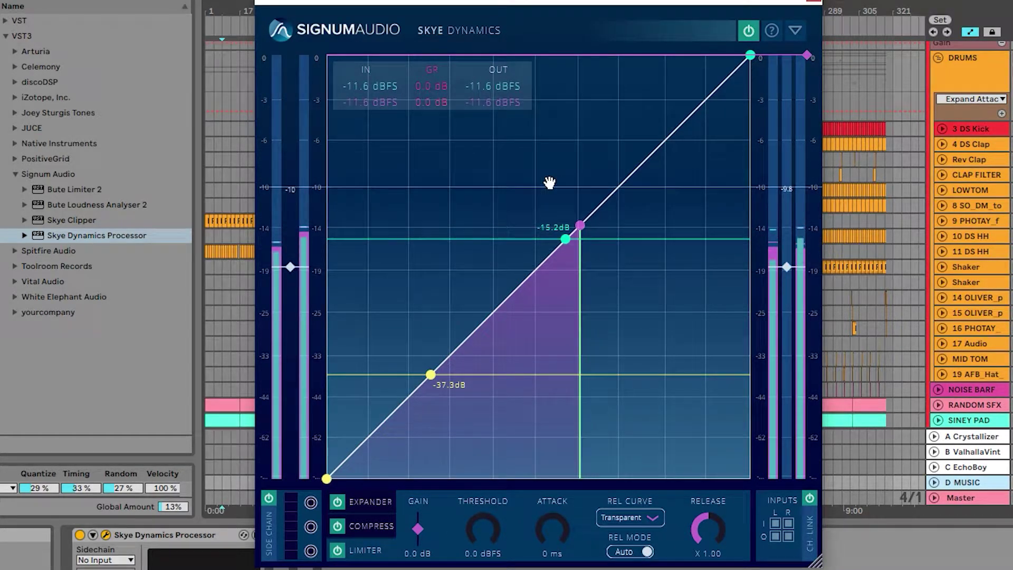
drag(578, 234, 557, 251)
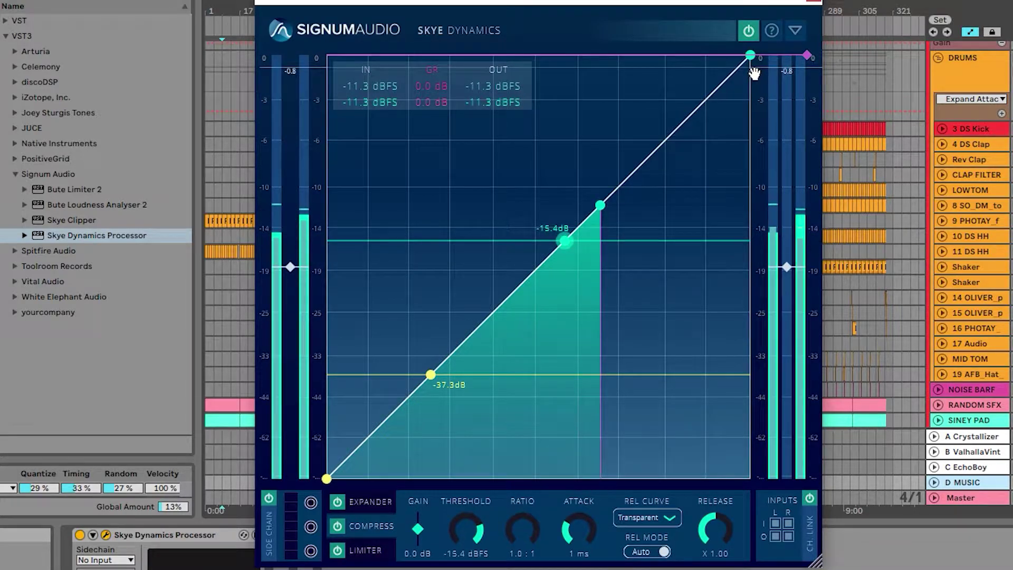
drag(750, 63, 742, 144)
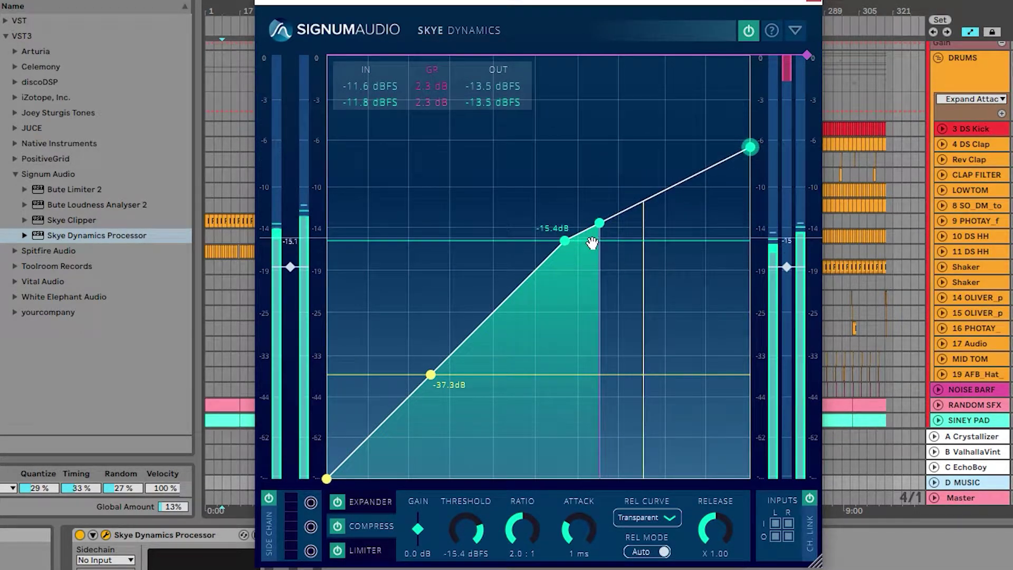
drag(599, 235, 565, 251)
- Raise the expander threshold to -32.3 dB at 1:1 and settle the compressor threshold at -15.6 dB
drag(327, 479, 401, 479)
drag(441, 385, 457, 360)
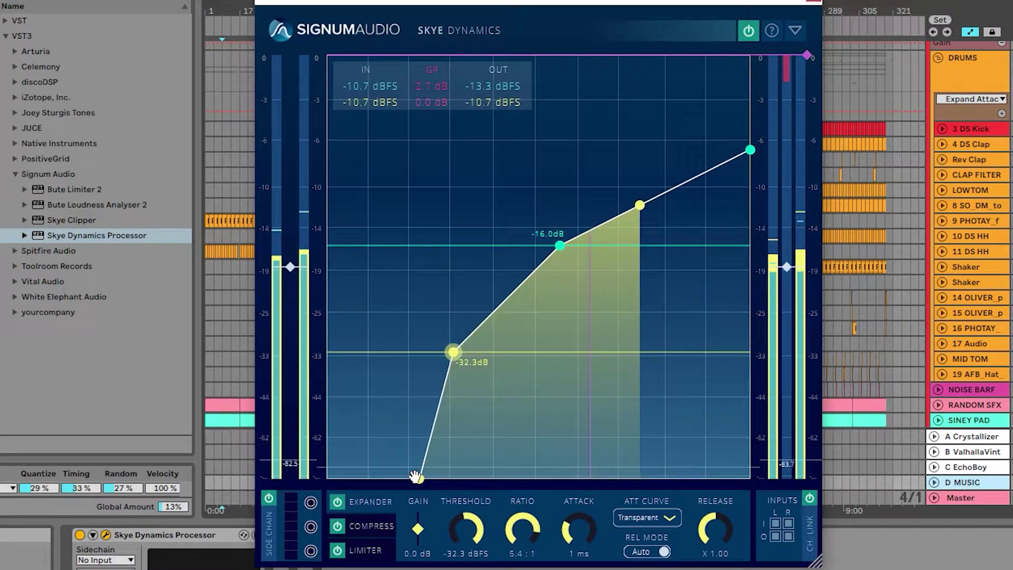
drag(401, 477, 327, 478)
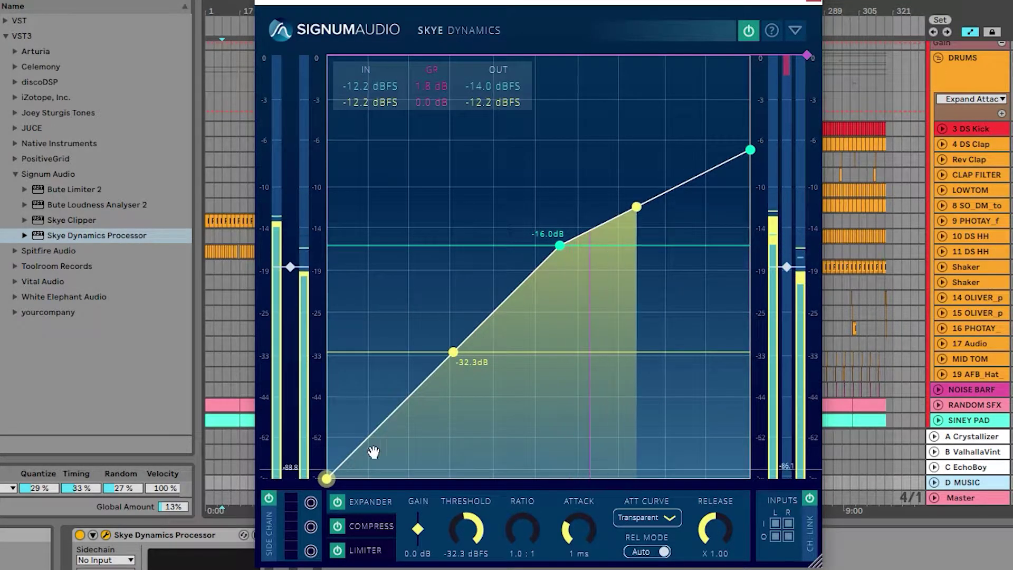
click(557, 246)
drag(557, 249, 559, 241)
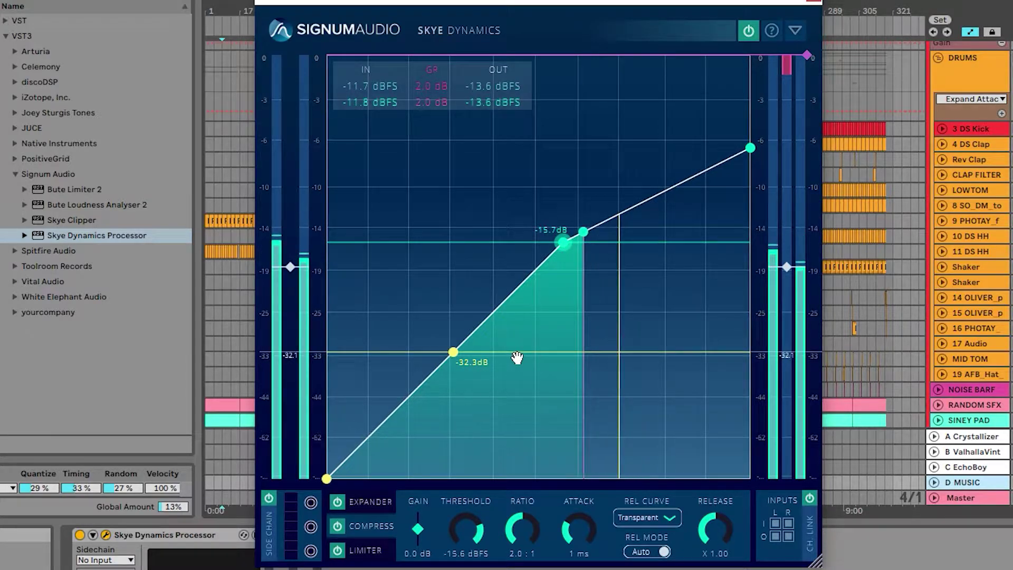
click(369, 501)
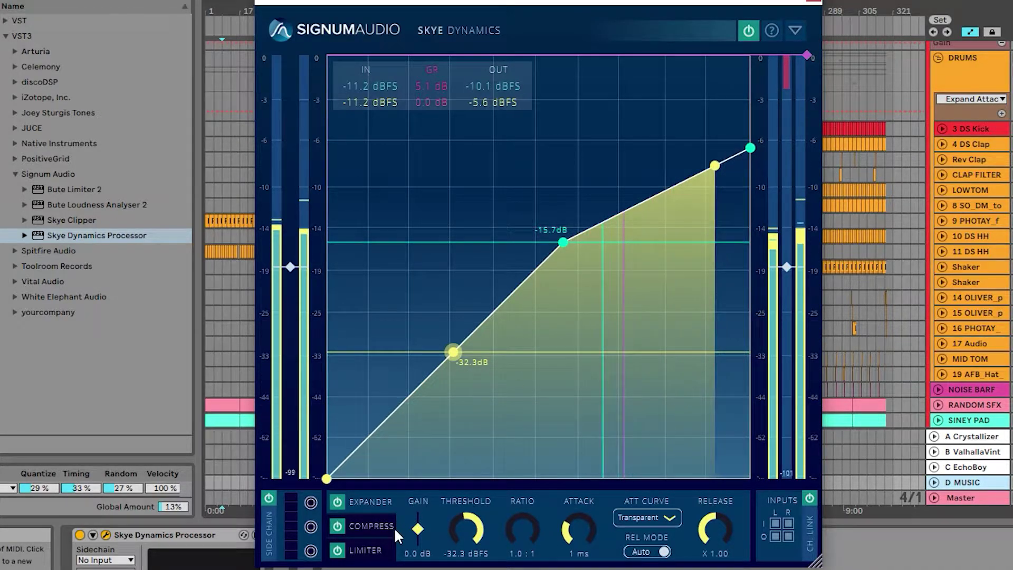
drag(420, 527, 431, 565)
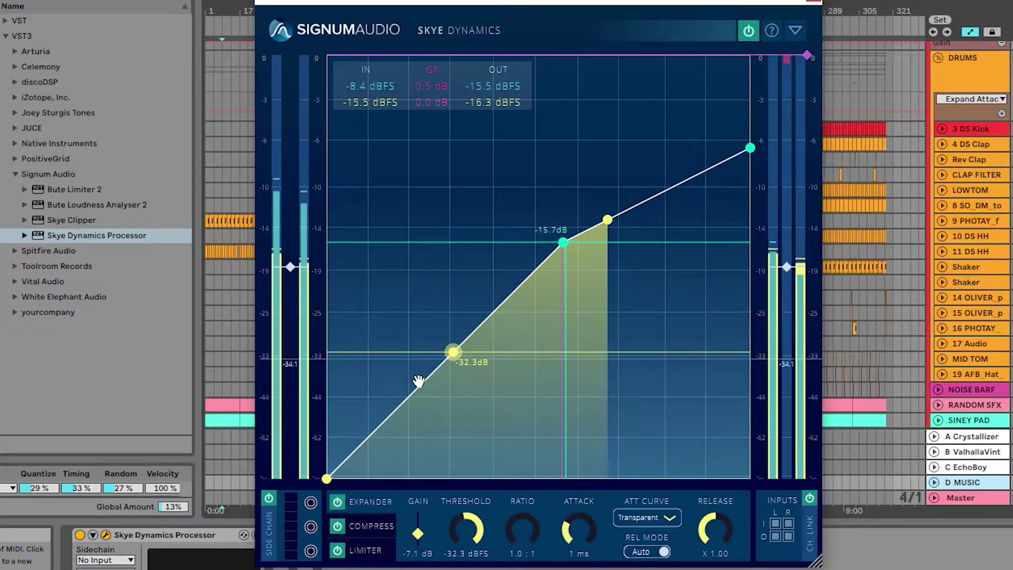
drag(420, 538, 431, 490)
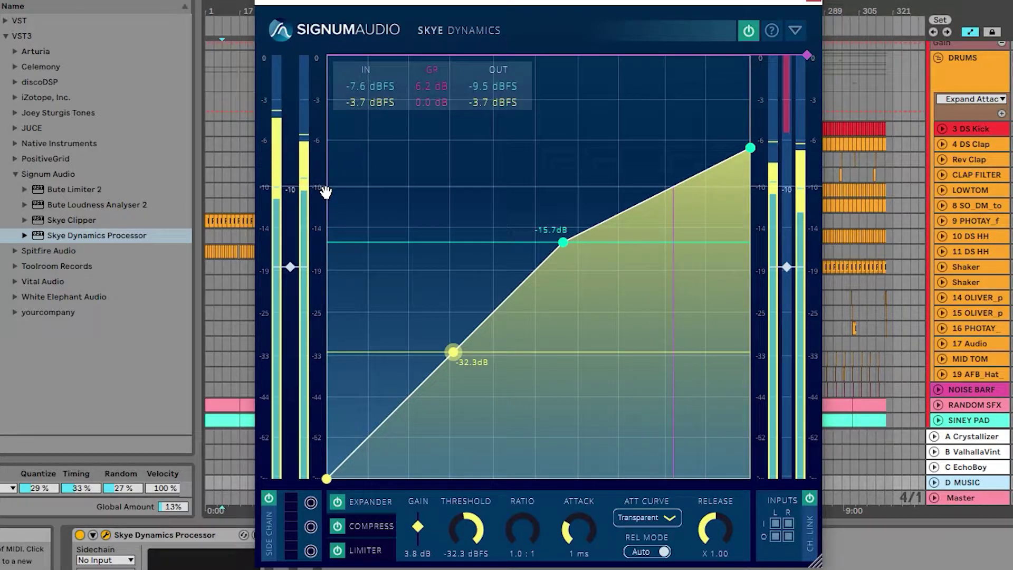
double_click(417, 527)
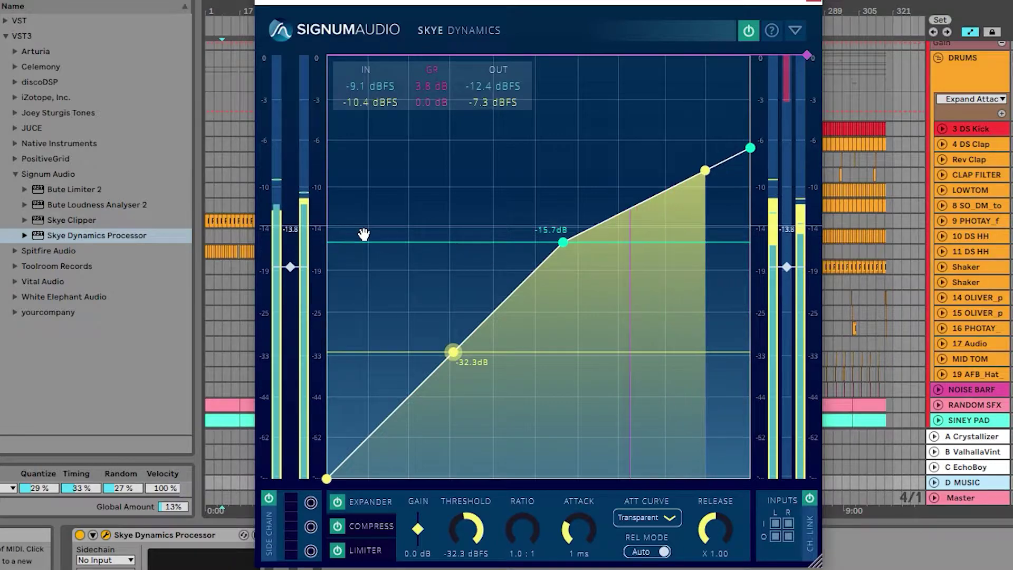
mouse_move(295, 270)
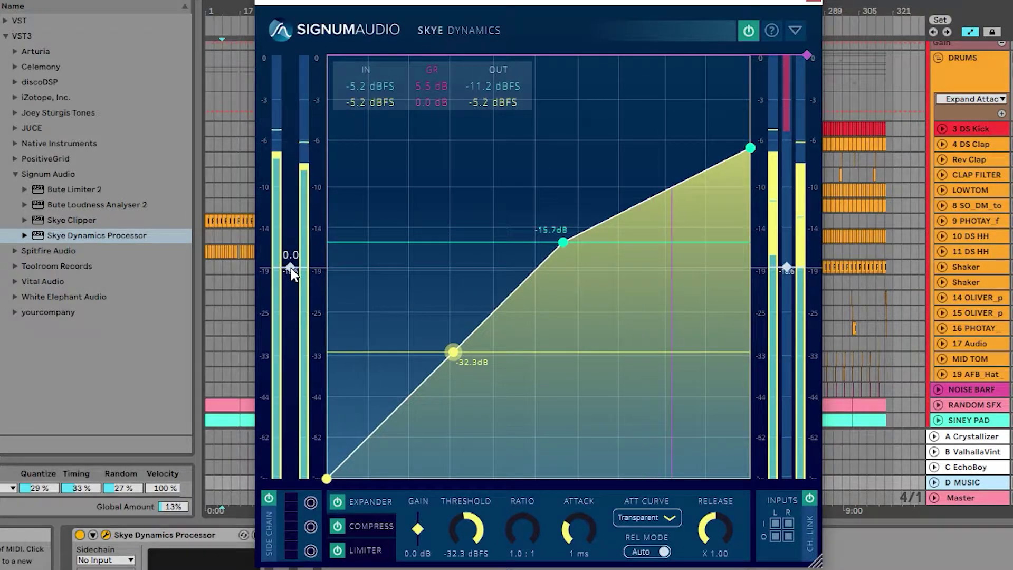
drag(292, 320, 292, 294)
double_click(289, 285)
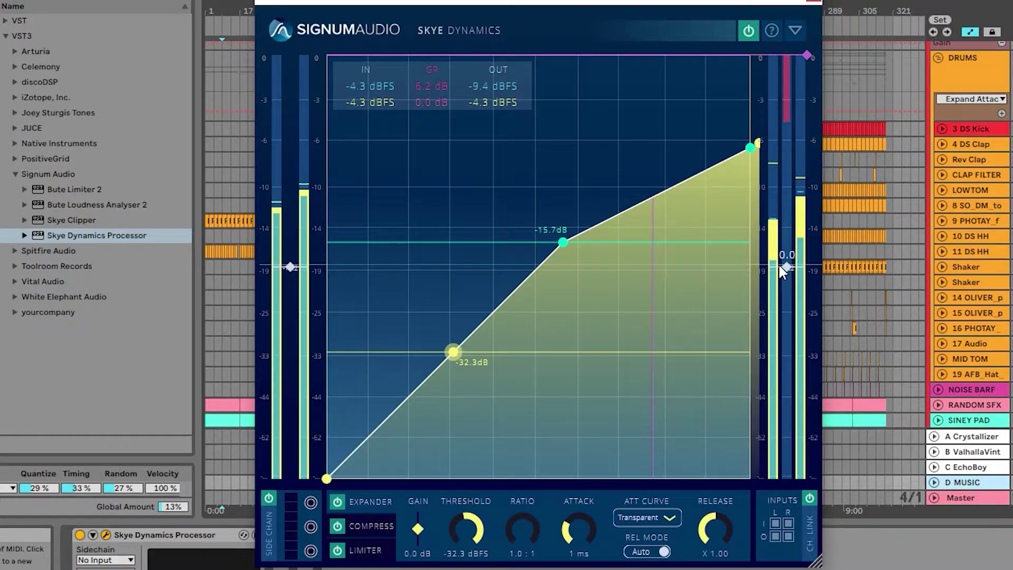
mouse_move(787, 268)
mouse_down()
mouse_move(789, 335)
mouse_move(784, 220)
mouse_move(787, 348)
mouse_move(789, 272)
mouse_up()
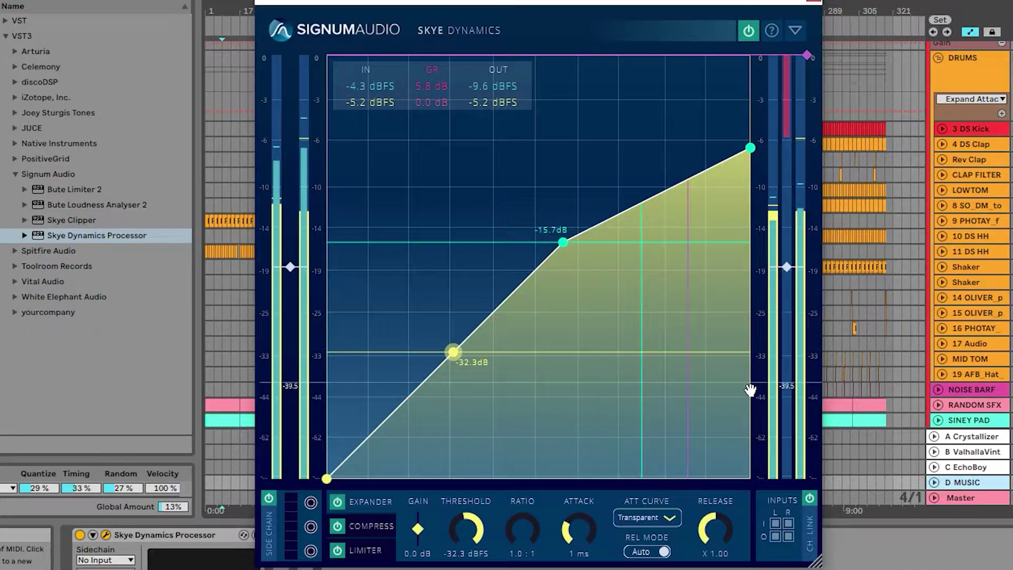
click(373, 525)
click(372, 549)
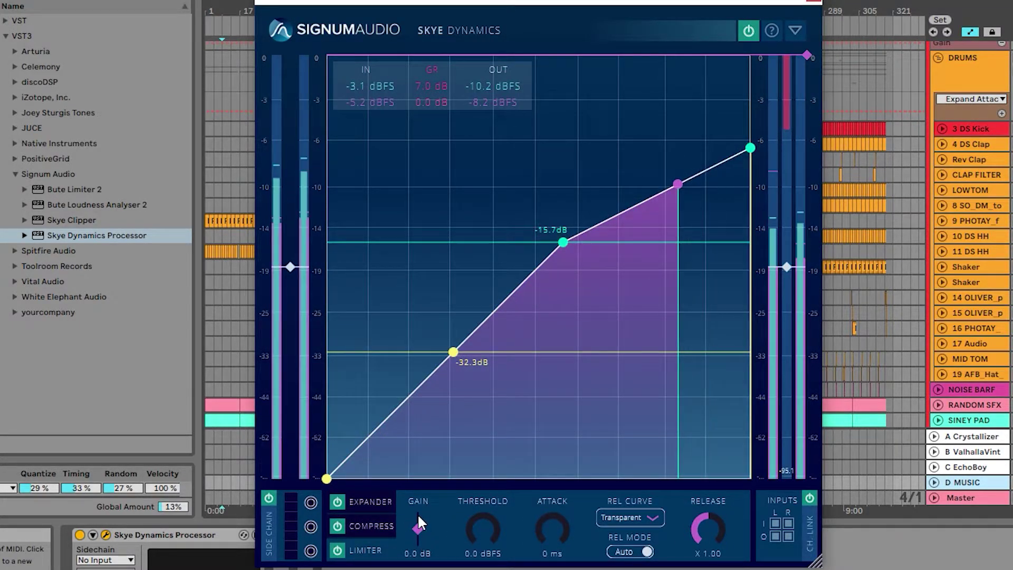
click(375, 505)
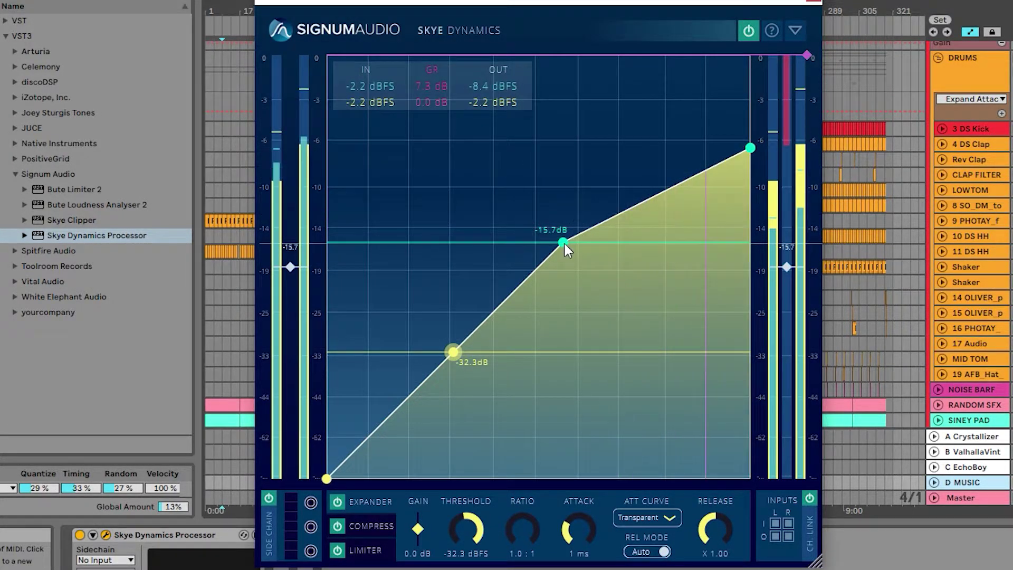
- Return the compressor ratio to 1:1 and raise its threshold to -10.7 dB
drag(563, 243, 578, 228)
drag(750, 139, 739, 66)
drag(578, 225, 610, 195)
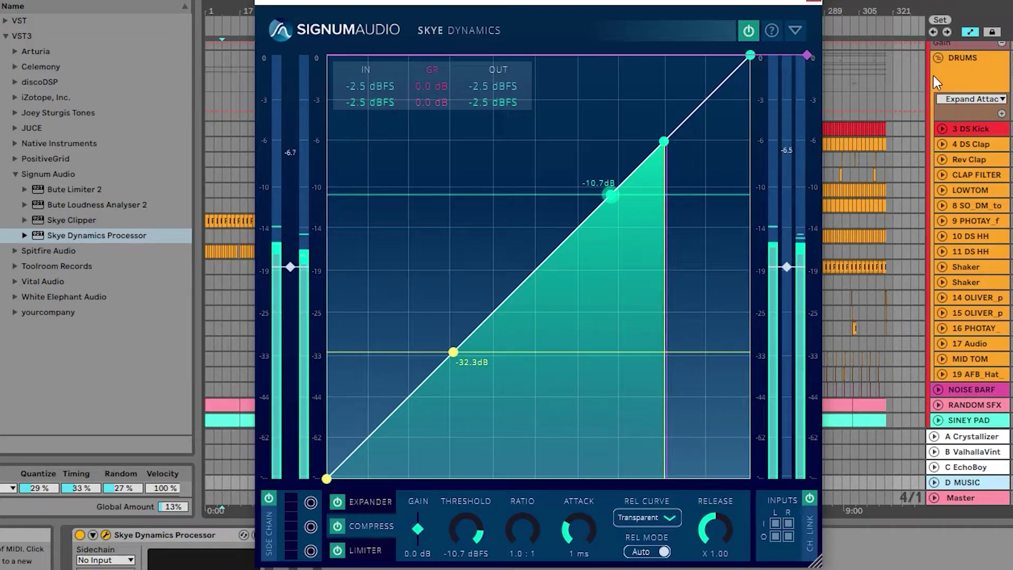
- On the other bus's Skye Dynamics, set the expander to 8.8:1 with threshold -12.1 dBFS
click(973, 76)
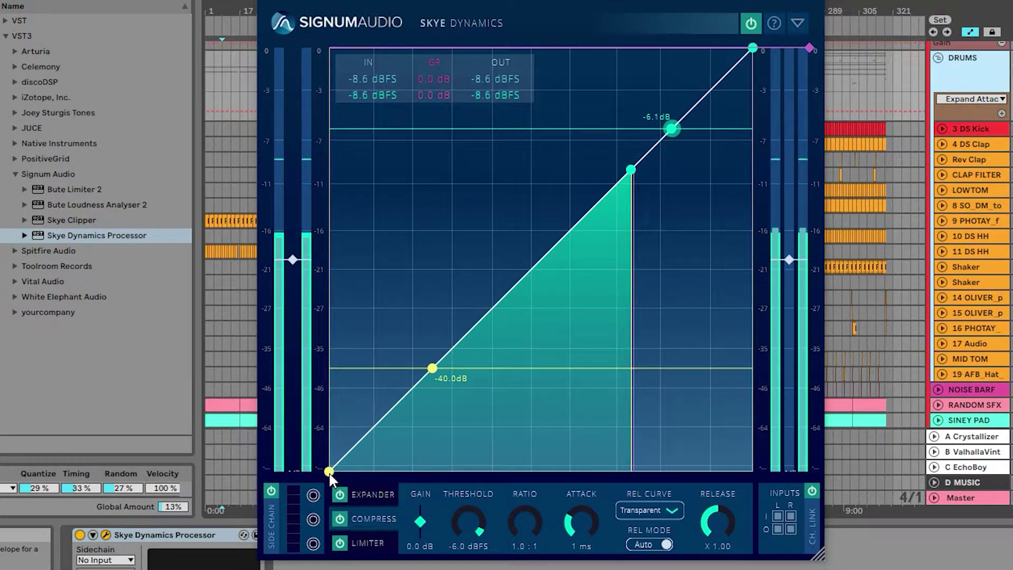
drag(328, 472, 411, 477)
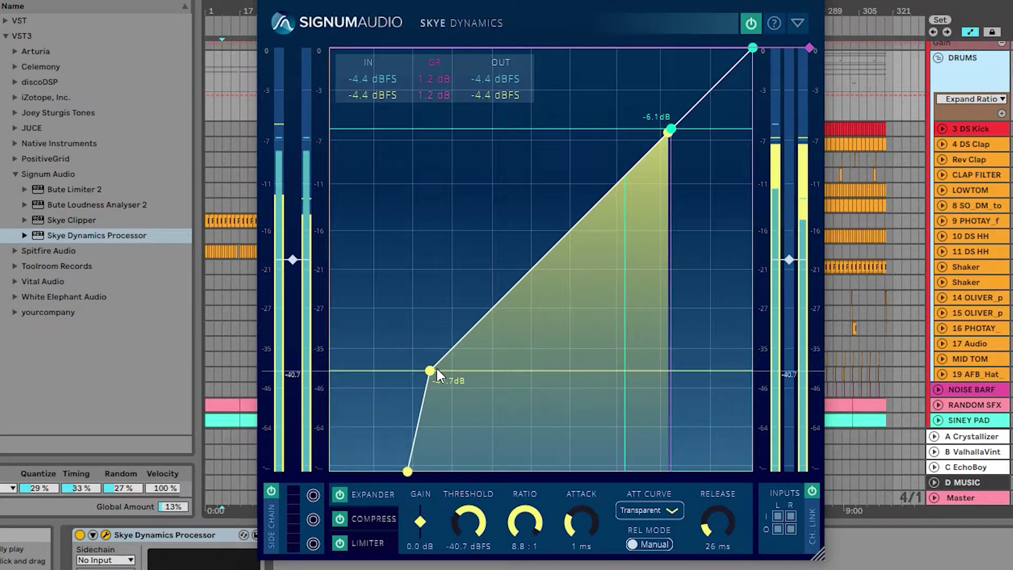
drag(437, 369, 594, 187)
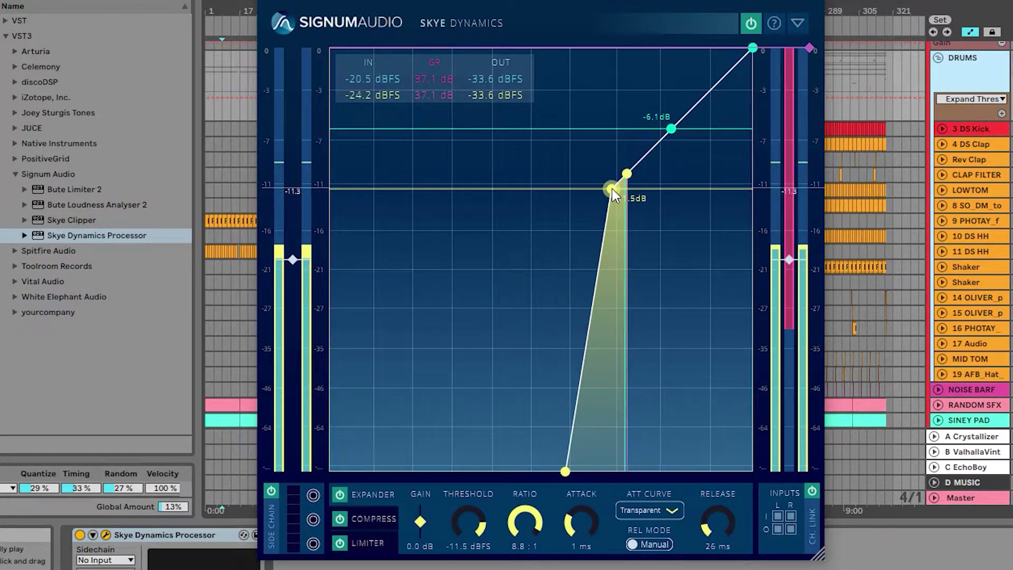
mouse_move(611, 190)
mouse_down()
mouse_move(372, 425)
mouse_move(560, 224)
mouse_move(602, 192)
mouse_move(607, 199)
mouse_up()
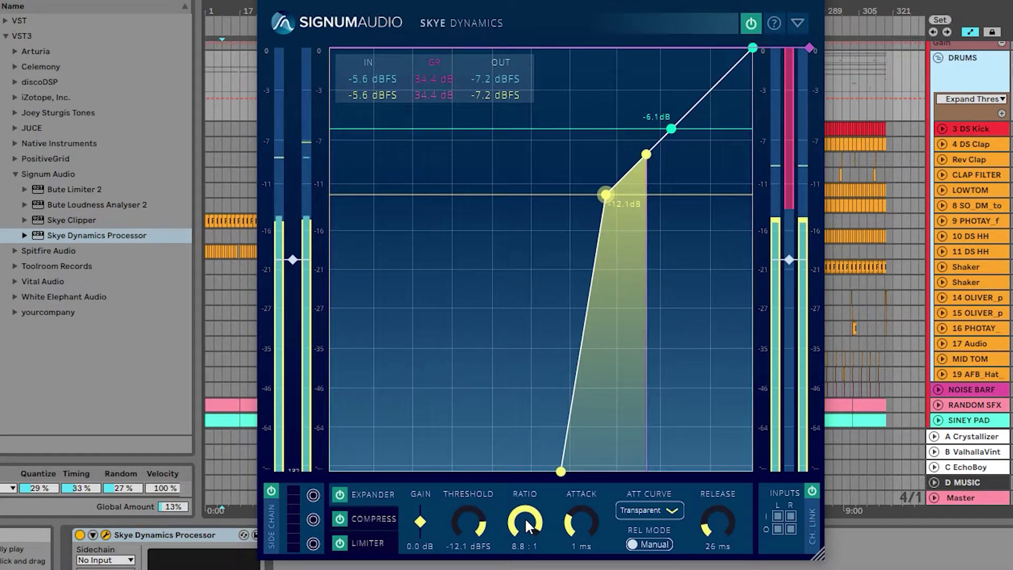
- Set the expander to 4.2:1 at -9.9 dBFS and its release to 18 ms
drag(526, 524, 480, 528)
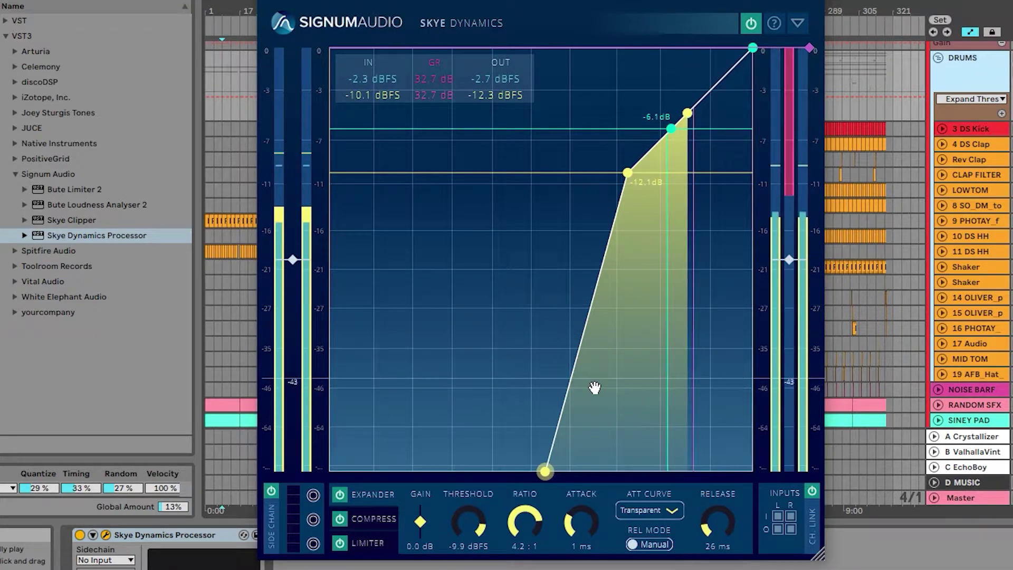
mouse_move(573, 534)
mouse_down()
mouse_move(605, 473)
mouse_move(599, 521)
mouse_move(574, 529)
mouse_up()
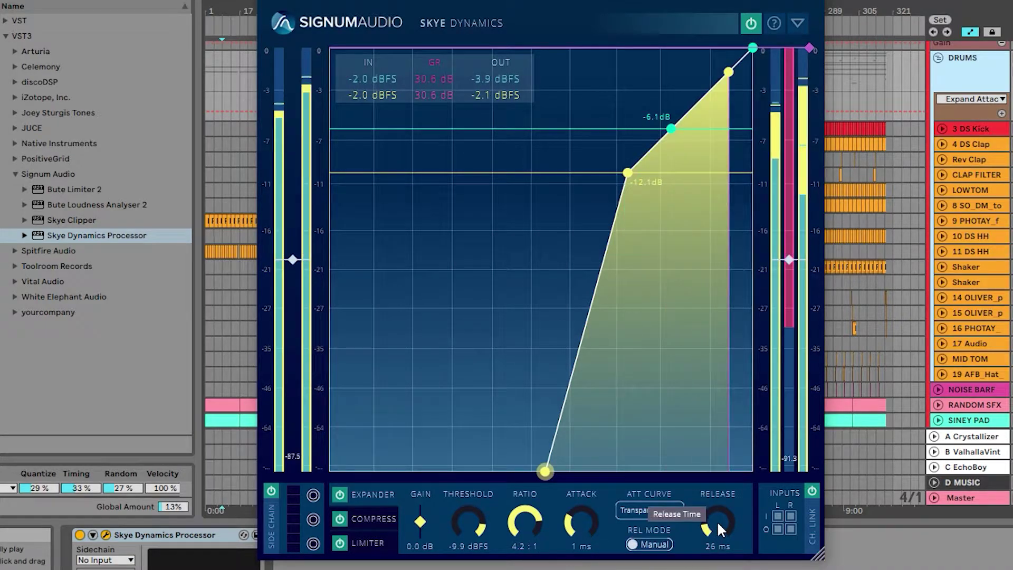
drag(714, 524, 725, 423)
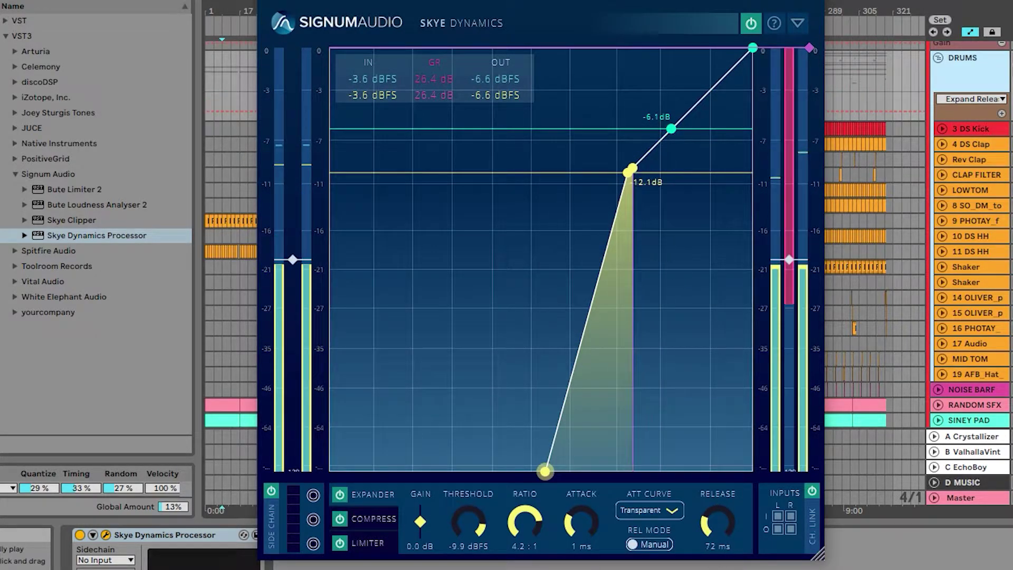
drag(718, 523, 721, 543)
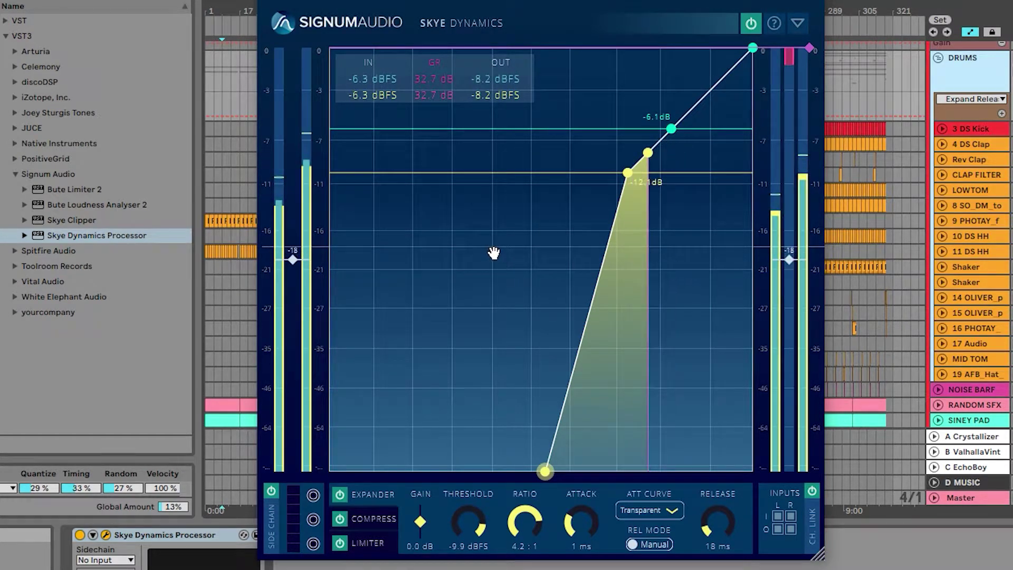
- Keep the drum bus compressor at 2:1 and pull its threshold down to -8.9 dBFS
click(670, 128)
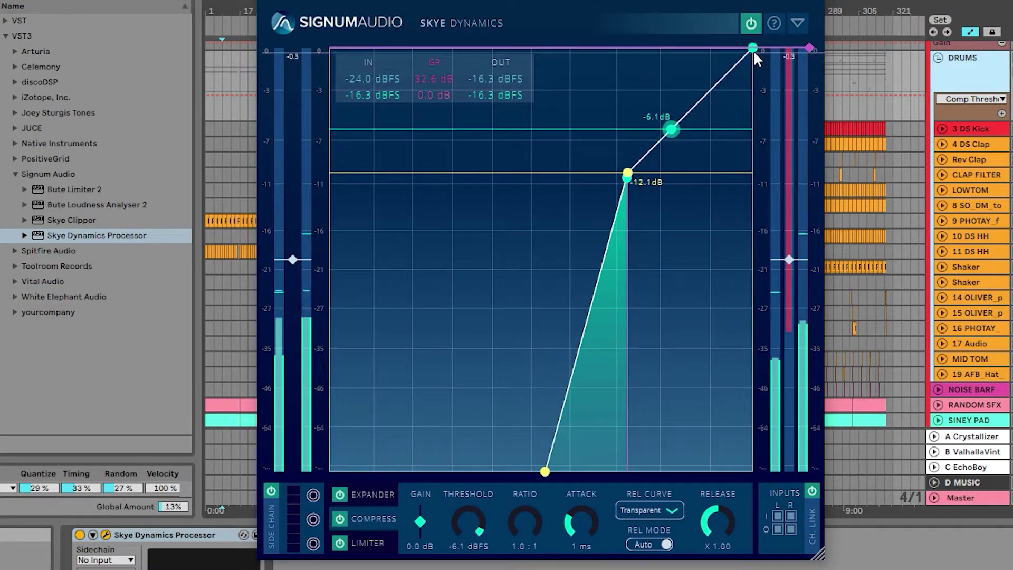
drag(753, 50, 757, 85)
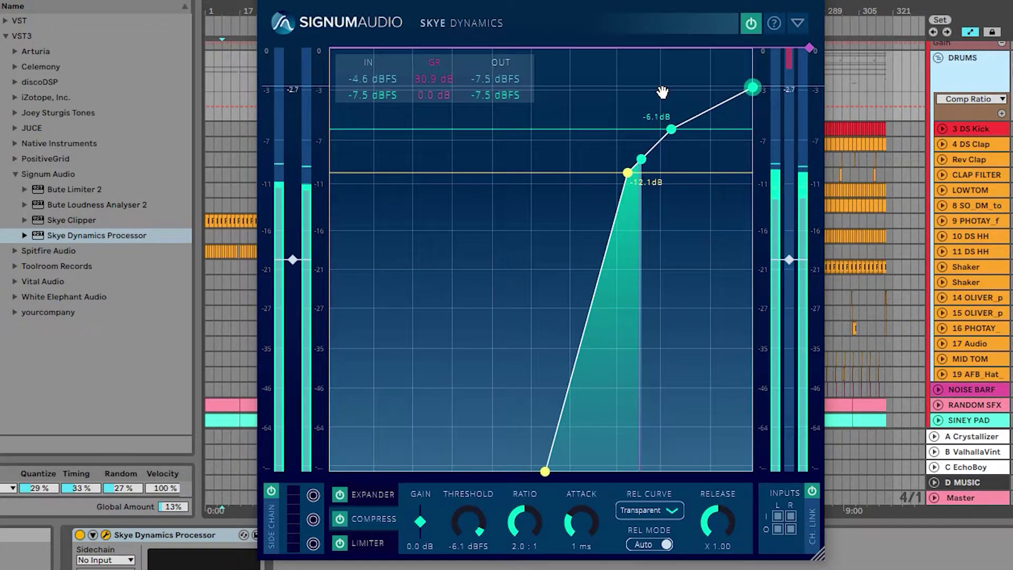
drag(672, 128, 646, 163)
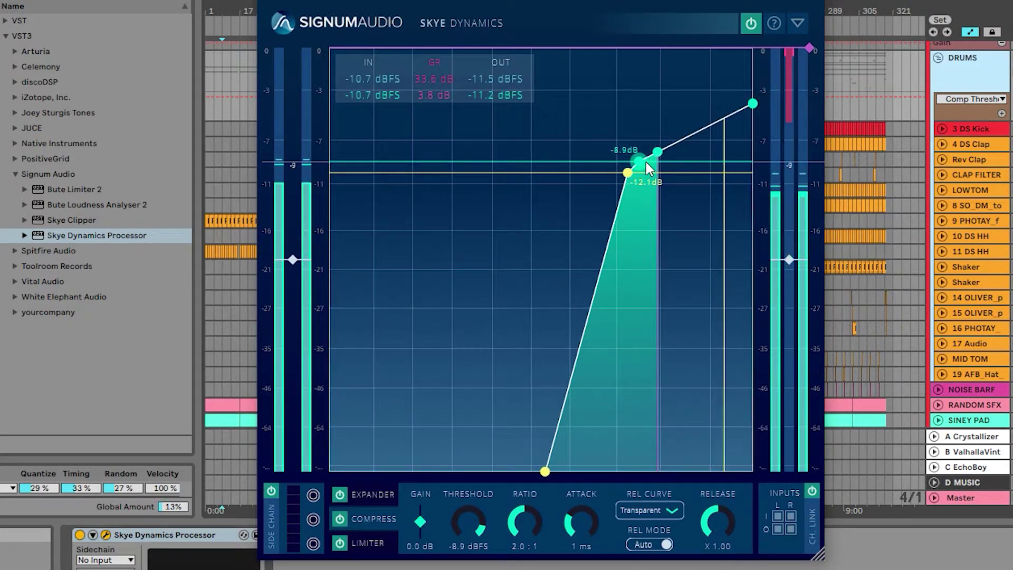
- Set a hard knee, zoom the graph, and give the compressor 13.2 ms attack at -8.5 dBFS
scroll(645, 164, up, 3)
scroll(645, 167, down, 5)
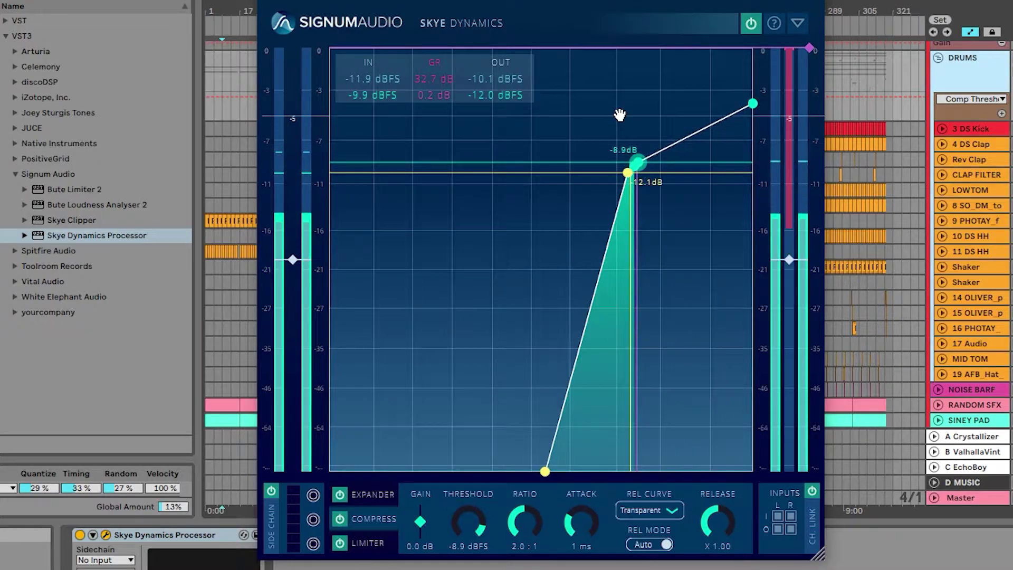
scroll(599, 106, up, 2)
scroll(600, 106, down, 2)
drag(600, 106, 477, 265)
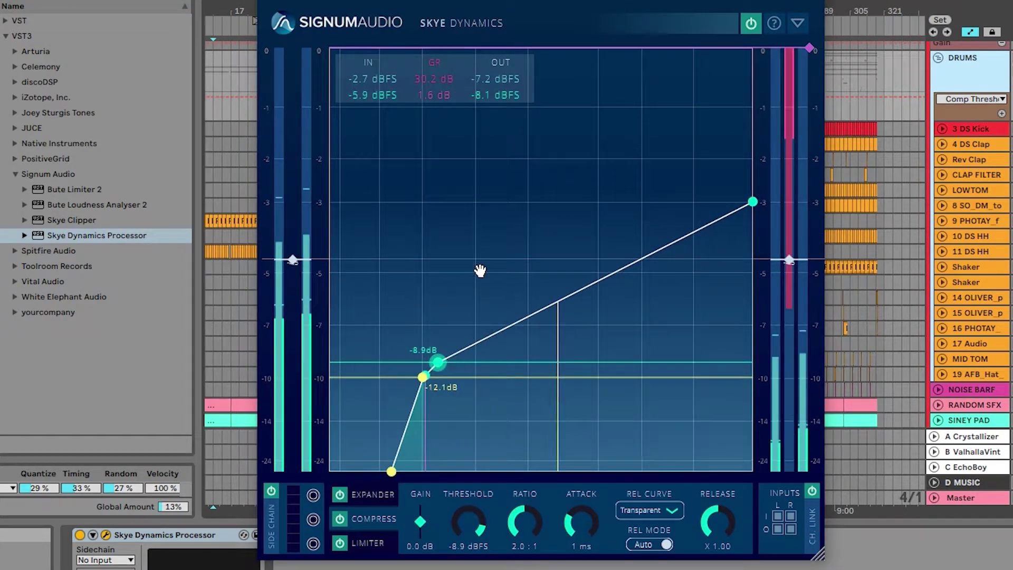
drag(437, 365, 464, 341)
drag(584, 527, 596, 482)
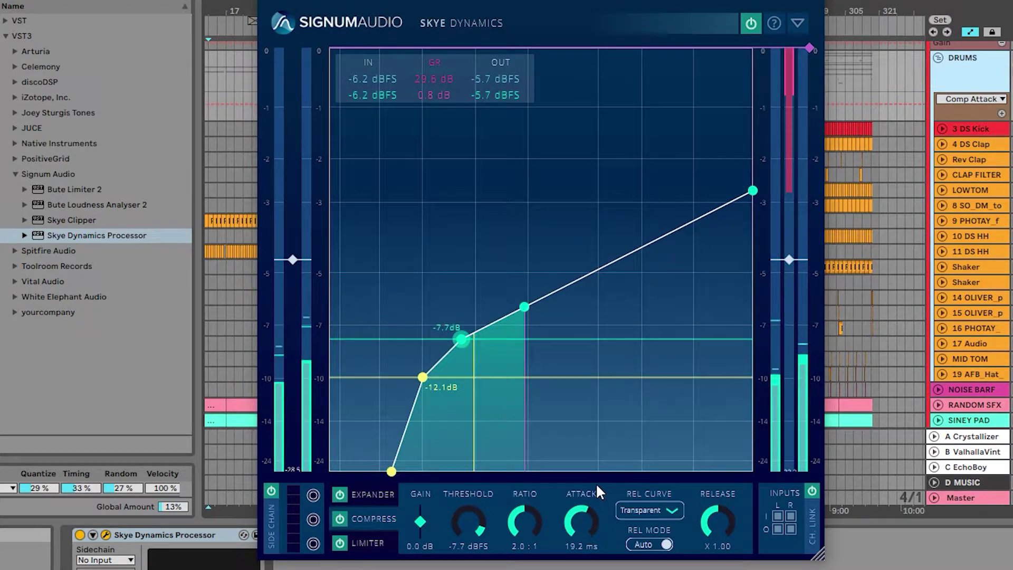
drag(461, 337, 454, 353)
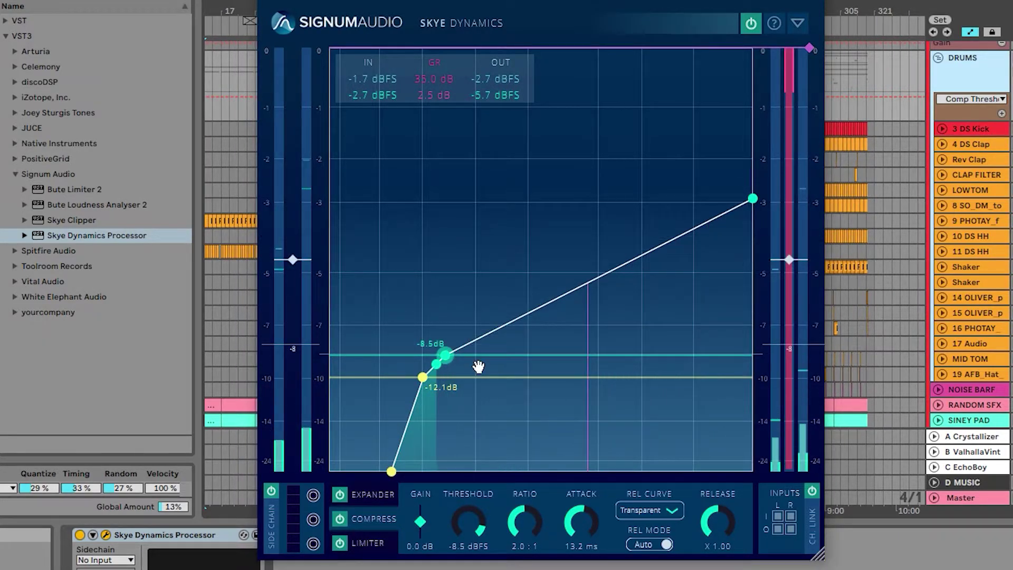
- Set the compressor threshold to -8.8 dBFS and leave the limiter threshold at 0 dB
drag(445, 356, 441, 361)
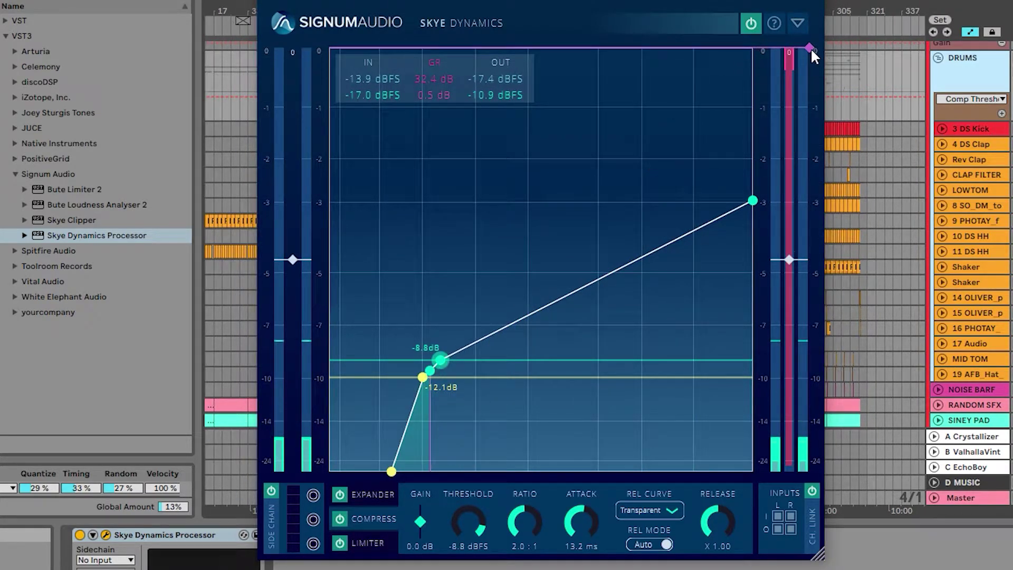
mouse_move(810, 47)
mouse_down()
mouse_move(801, 113)
mouse_move(810, 48)
mouse_up()
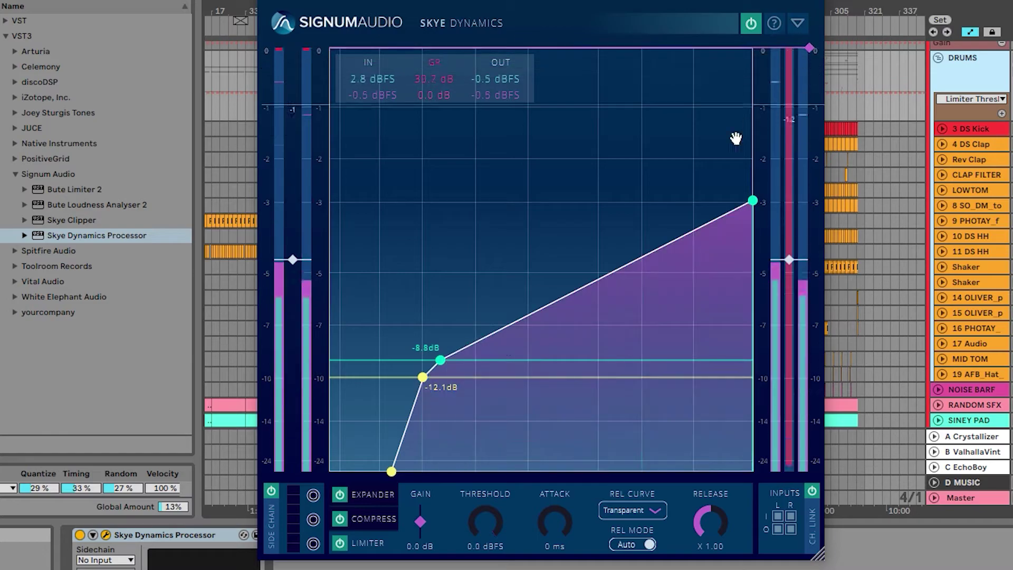
click(364, 519)
click(369, 543)
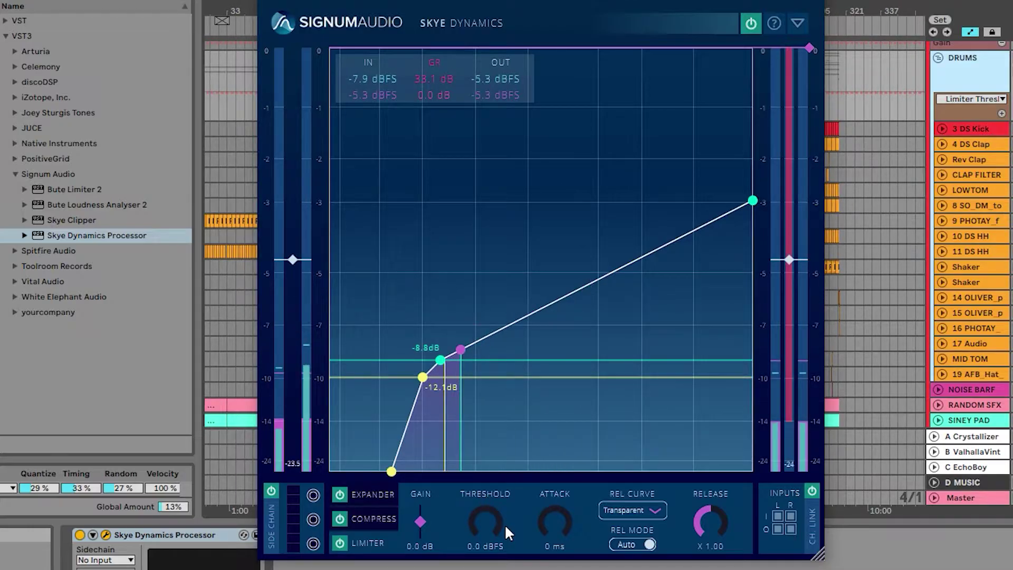
- Shorten the limiter release to X 0.22, keep the Transparent curve, and lower its threshold to -3 dB
click(553, 524)
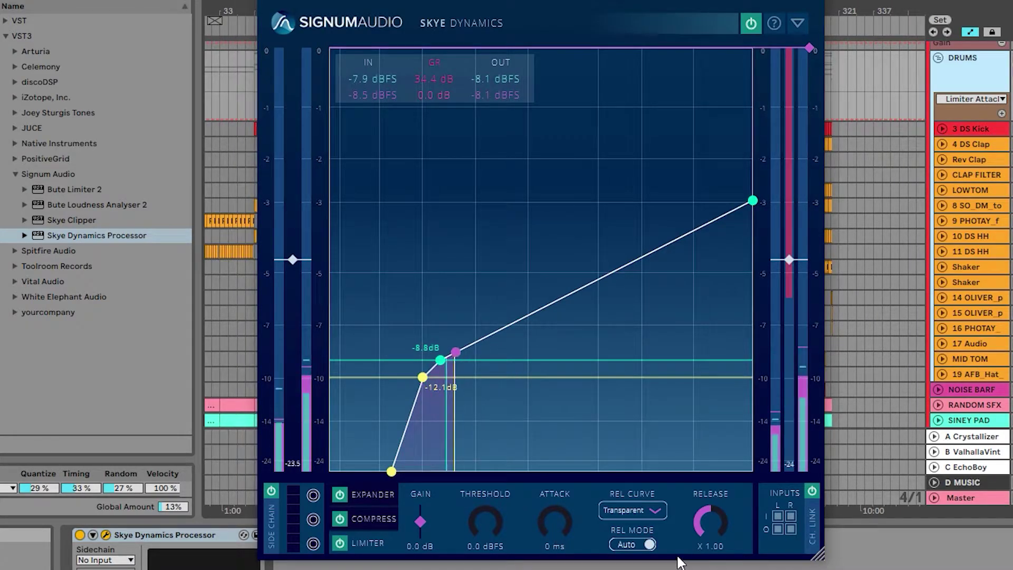
drag(714, 518, 720, 566)
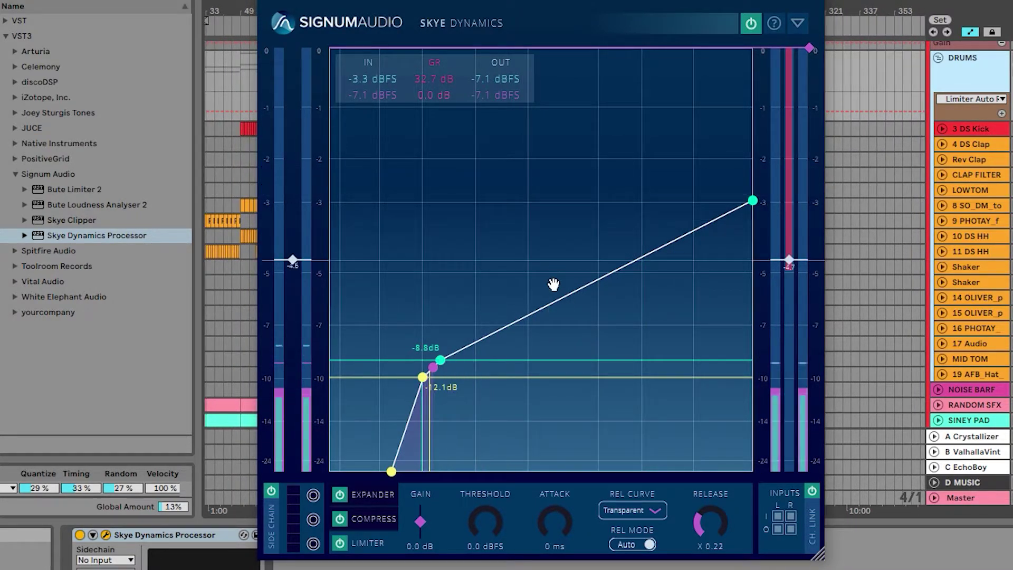
click(630, 511)
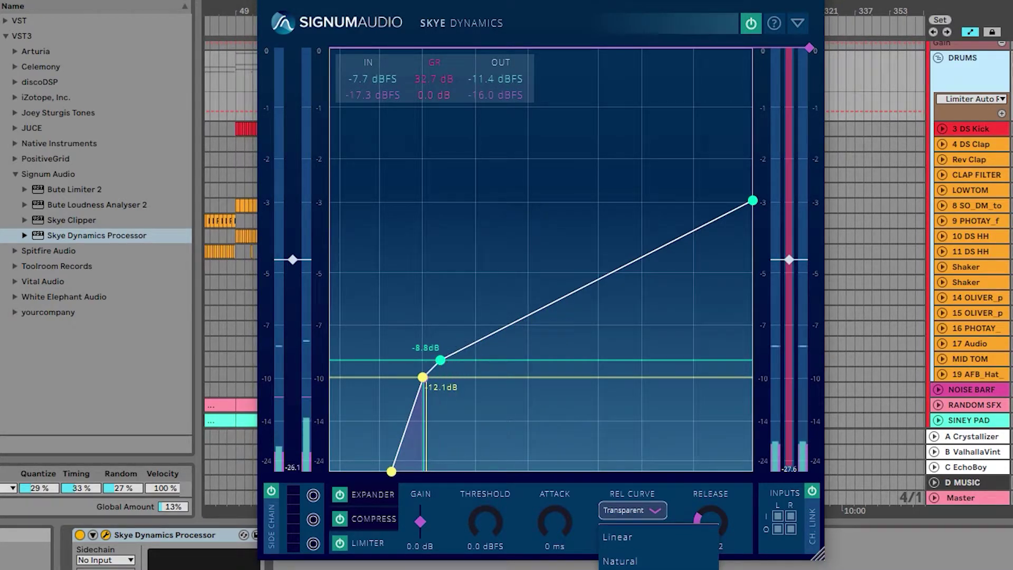
click(569, 566)
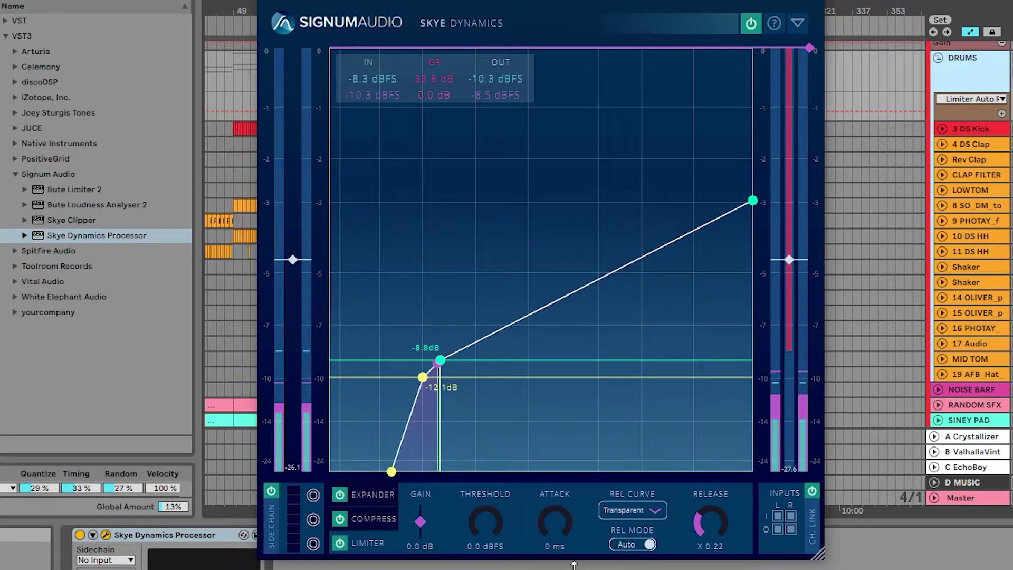
drag(806, 48, 809, 202)
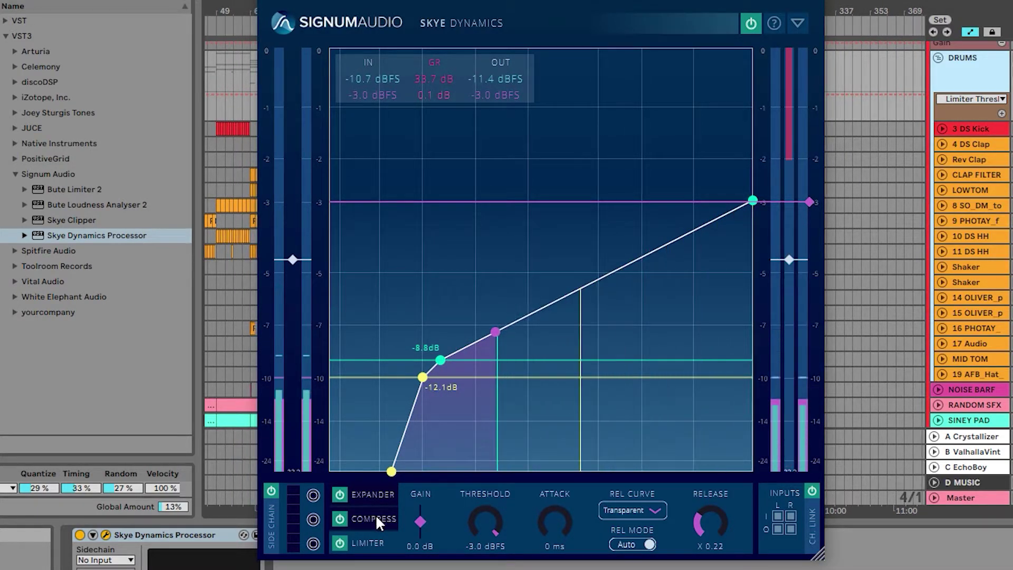
- Zoom the graph level scale out to -29 dB and bypass the drum bus expander
click(375, 514)
click(375, 493)
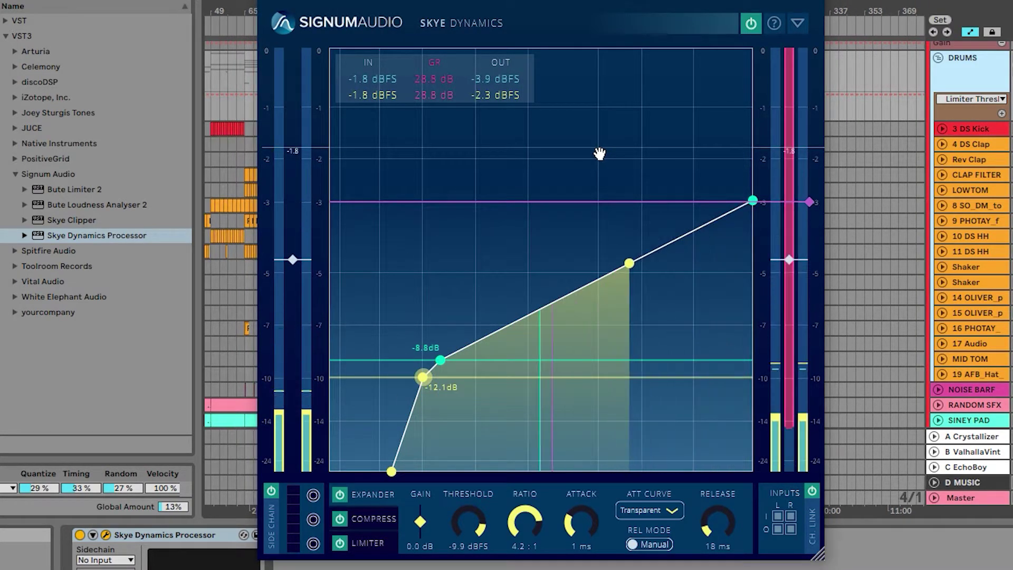
drag(486, 267, 534, 212)
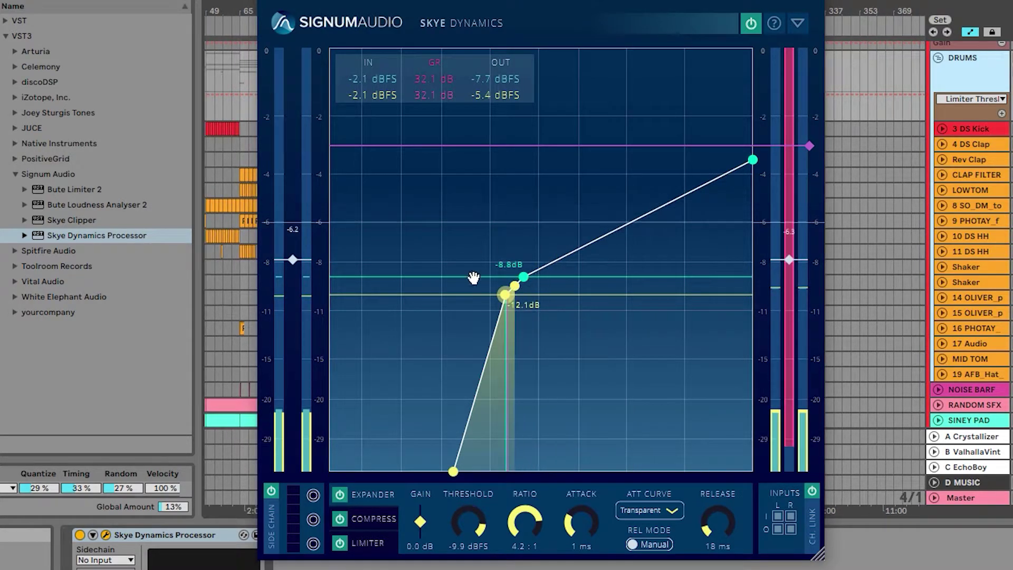
click(340, 495)
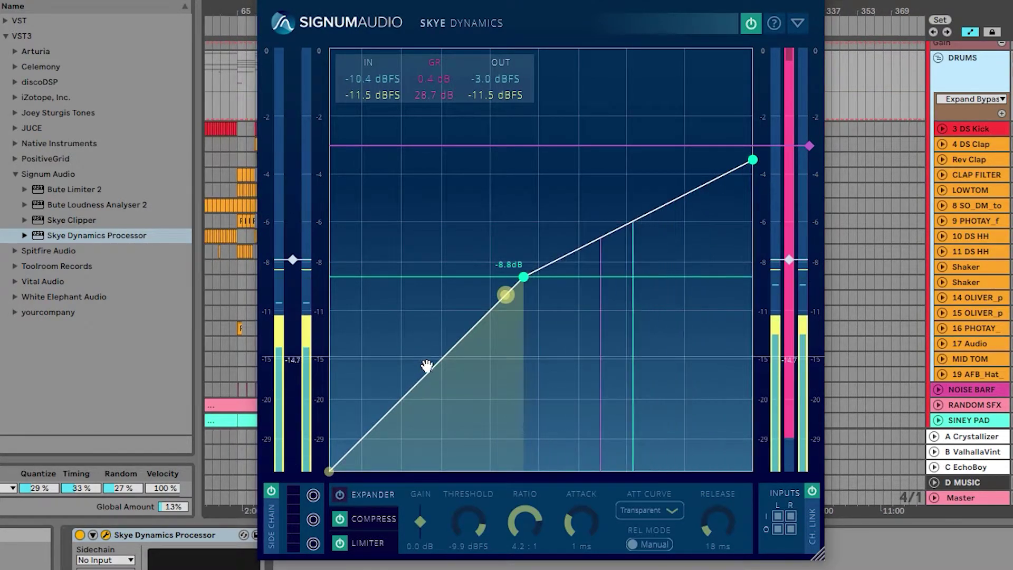
- Set the compressor threshold to -9.5 dBFS
click(364, 521)
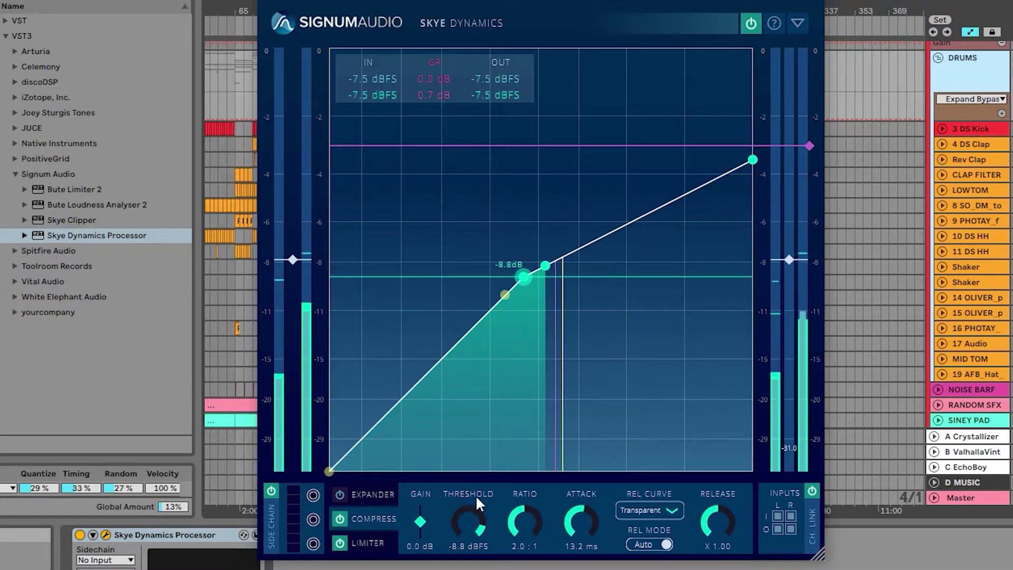
drag(474, 520, 473, 501)
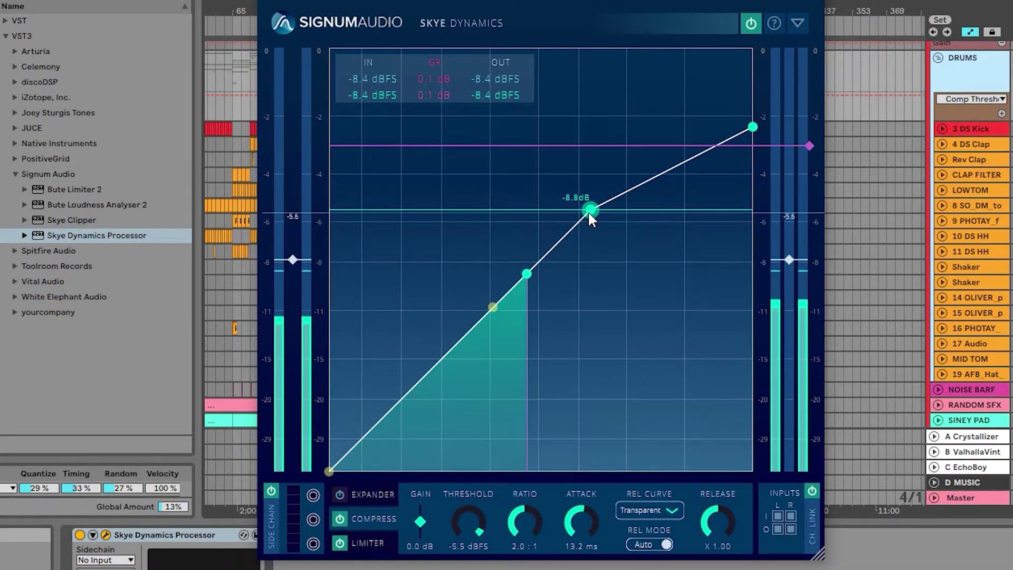
drag(588, 210, 539, 286)
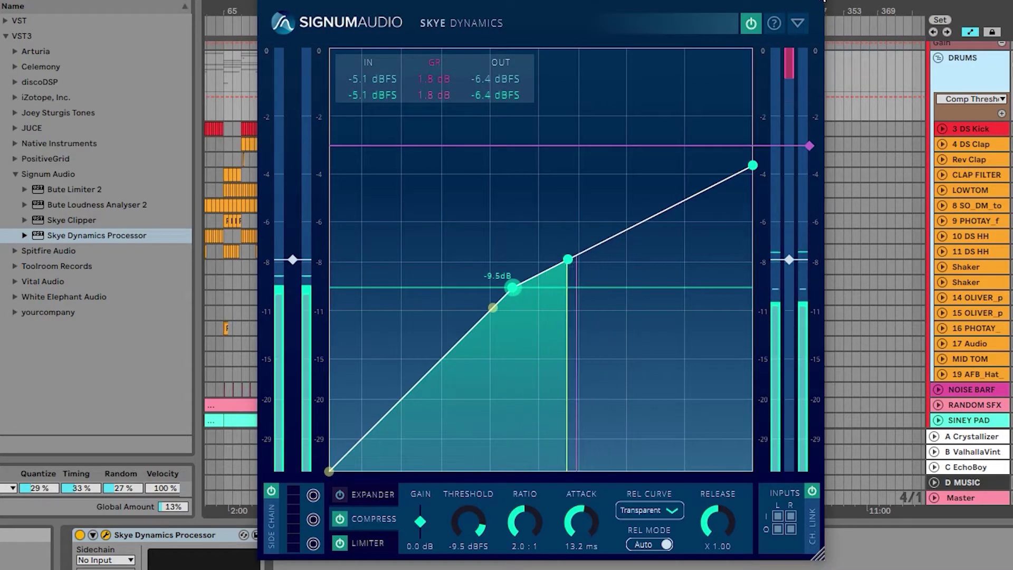
- Close the drum bus plugin, open the PAD track's Skye Dynamics, and position it over the arrangement
click(822, 1)
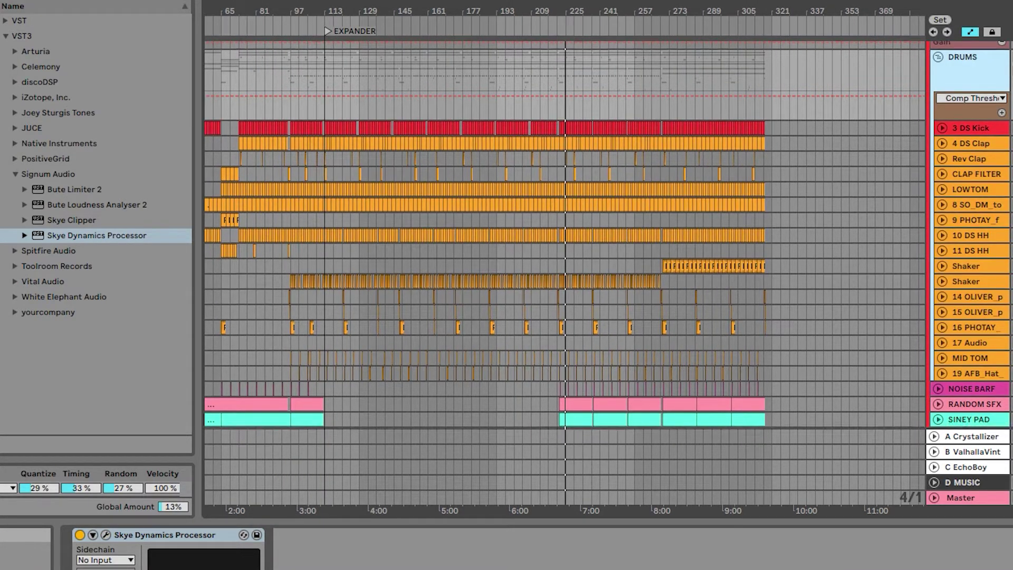
scroll(565, 234, down, 8)
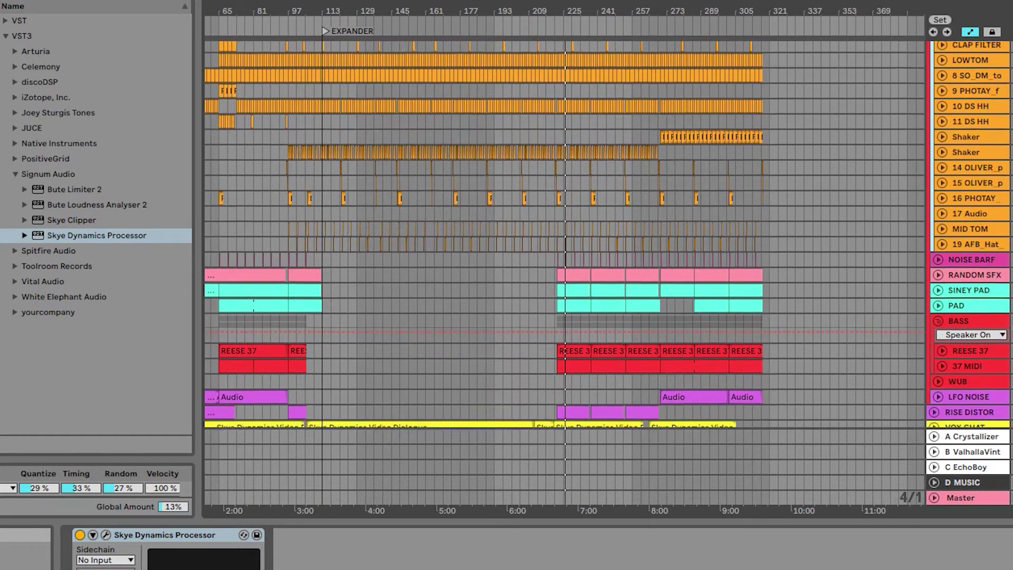
scroll(564, 235, down, 1)
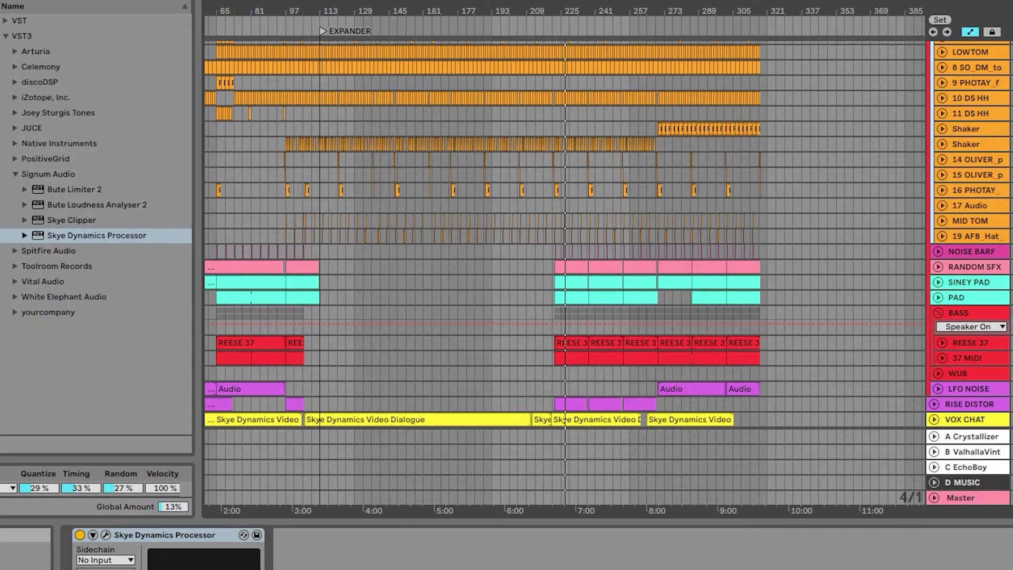
click(963, 296)
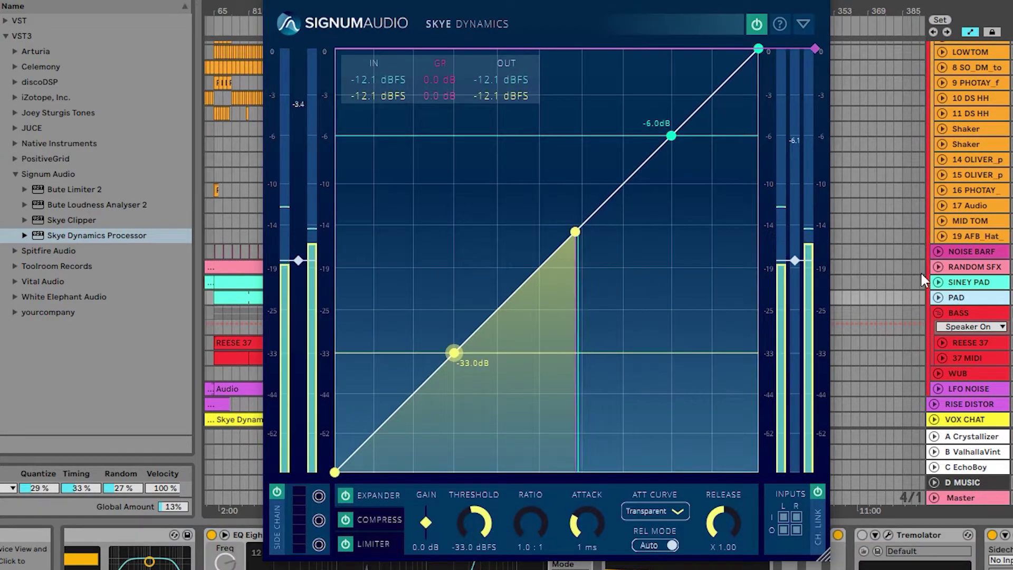
drag(573, 1, 582, 2)
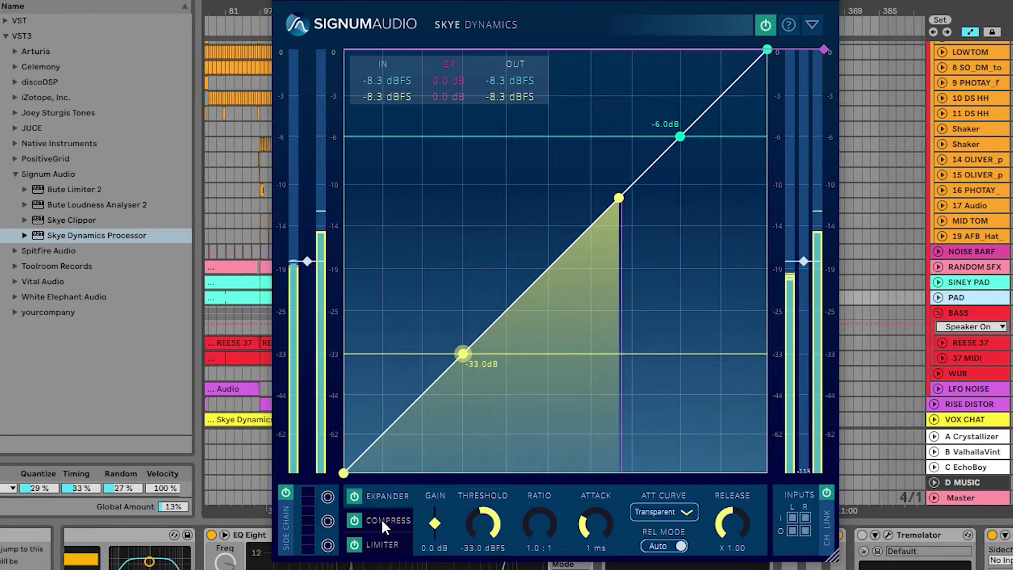
- Unassign the side-chain from the compressor and route it to the expander instead
click(327, 521)
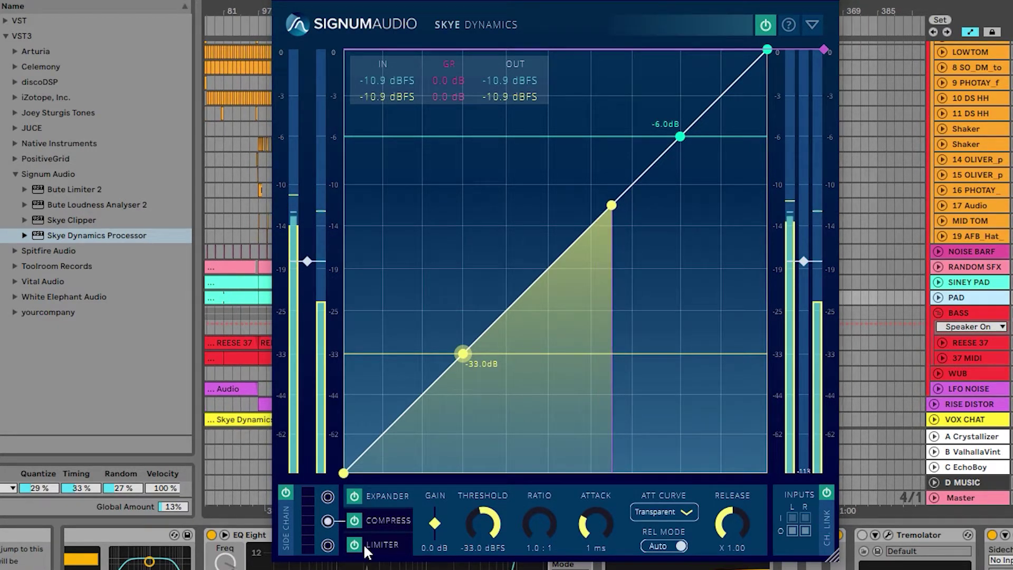
click(328, 520)
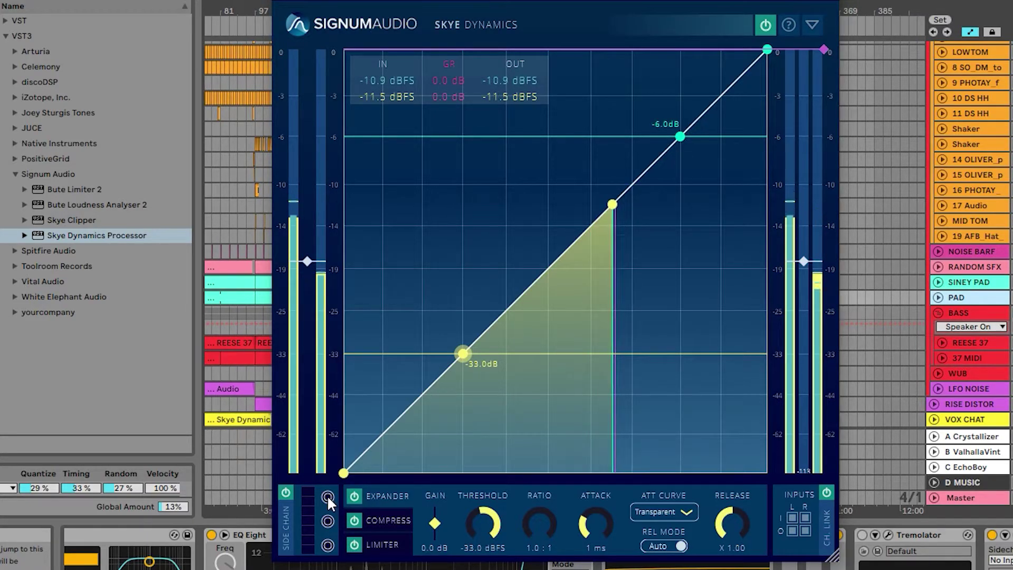
click(327, 496)
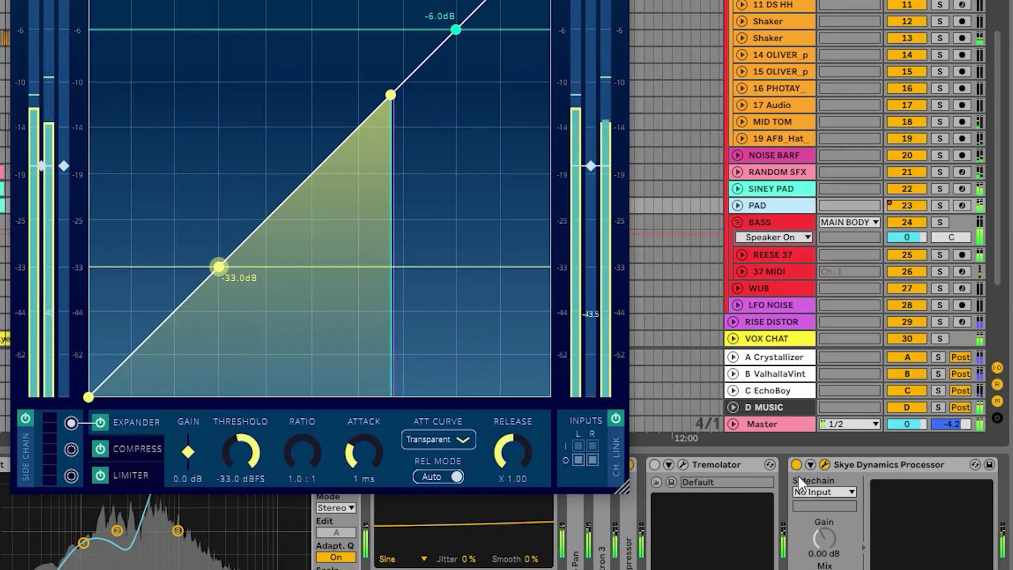
- Key the expander's sidechain from 10-DS HH and begin shaping its threshold and ratio
click(810, 491)
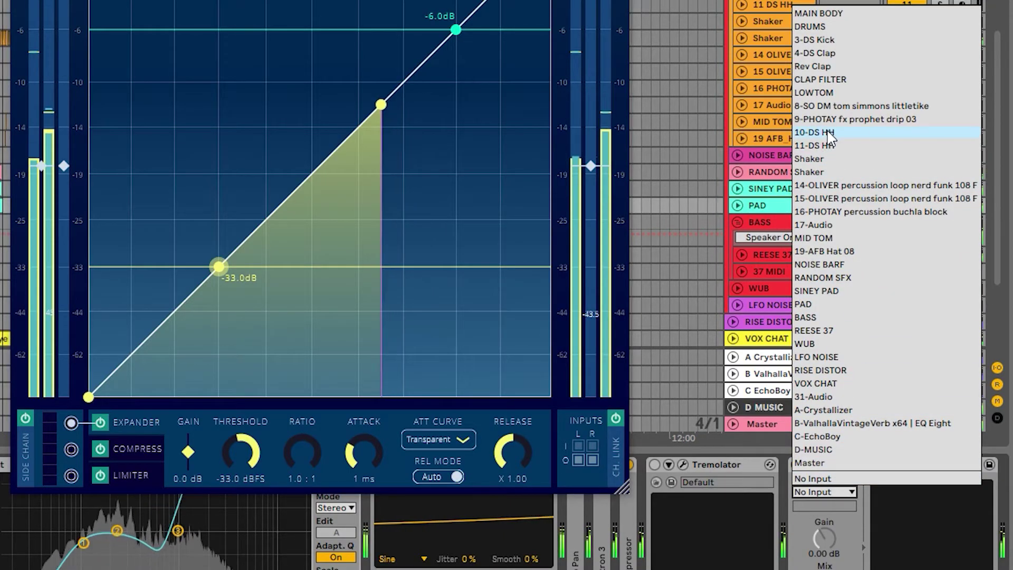
click(855, 132)
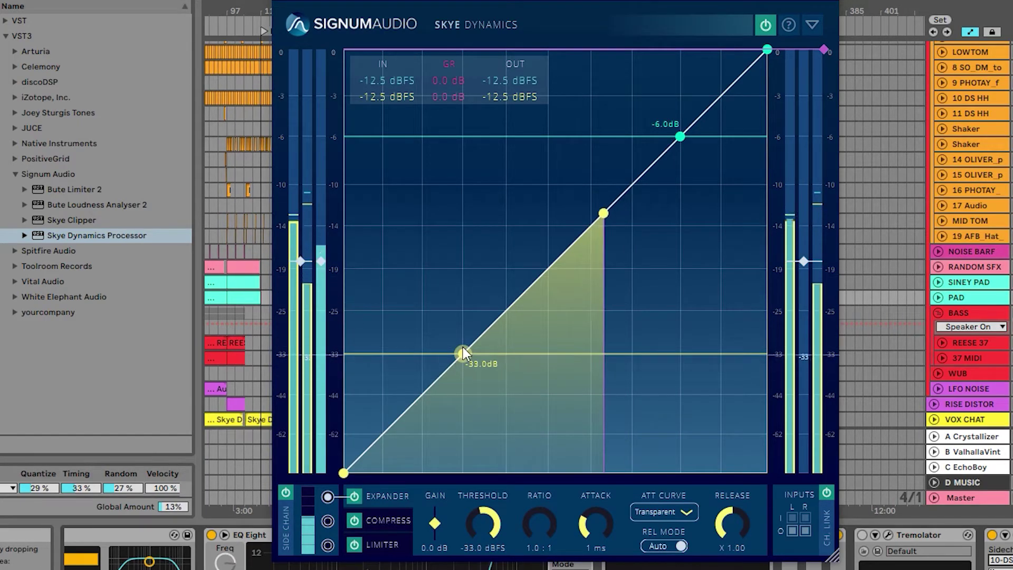
drag(463, 353, 469, 348)
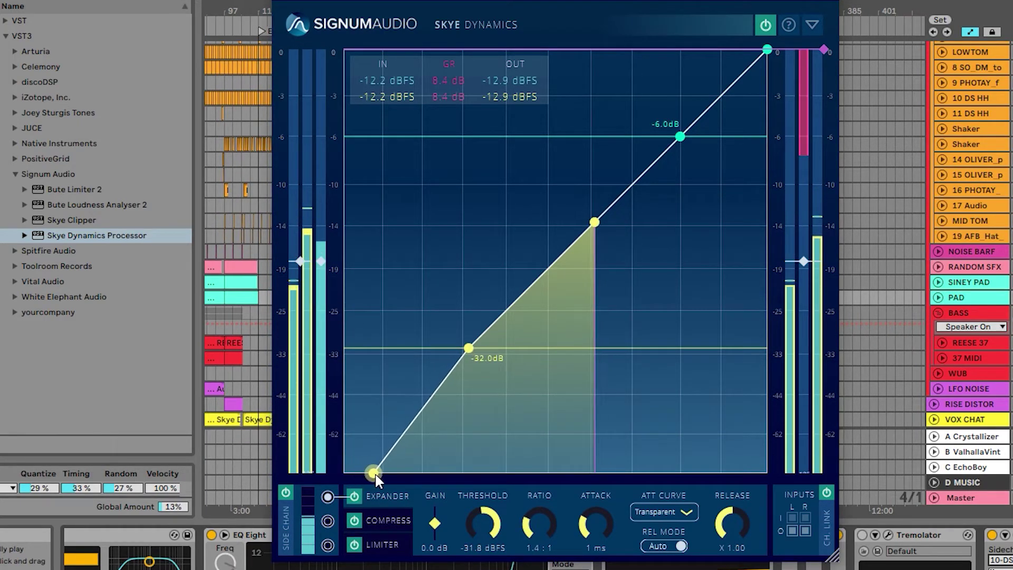
drag(375, 473, 431, 474)
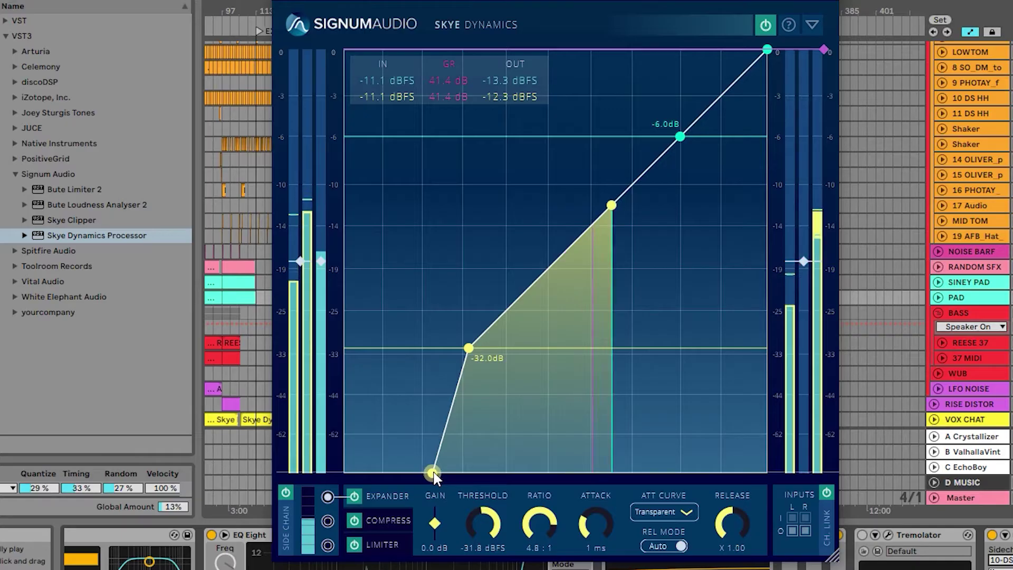
- Settle the expander threshold at -34.3 dBFS, with the ratio returned to 1.0:1
drag(472, 345, 476, 340)
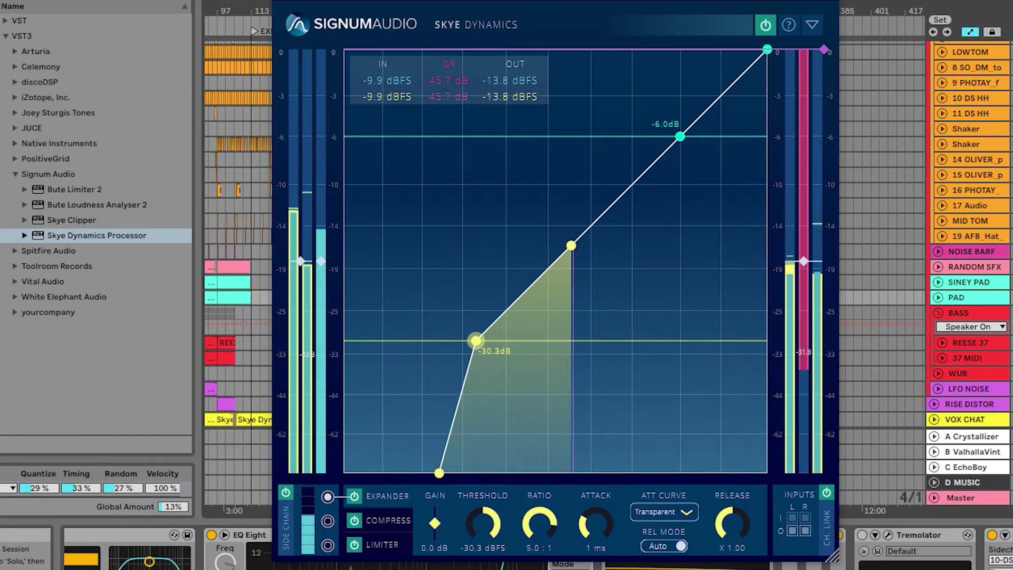
drag(477, 342, 483, 333)
mouse_move(439, 473)
mouse_down()
mouse_move(459, 475)
mouse_move(343, 476)
mouse_move(443, 474)
mouse_up()
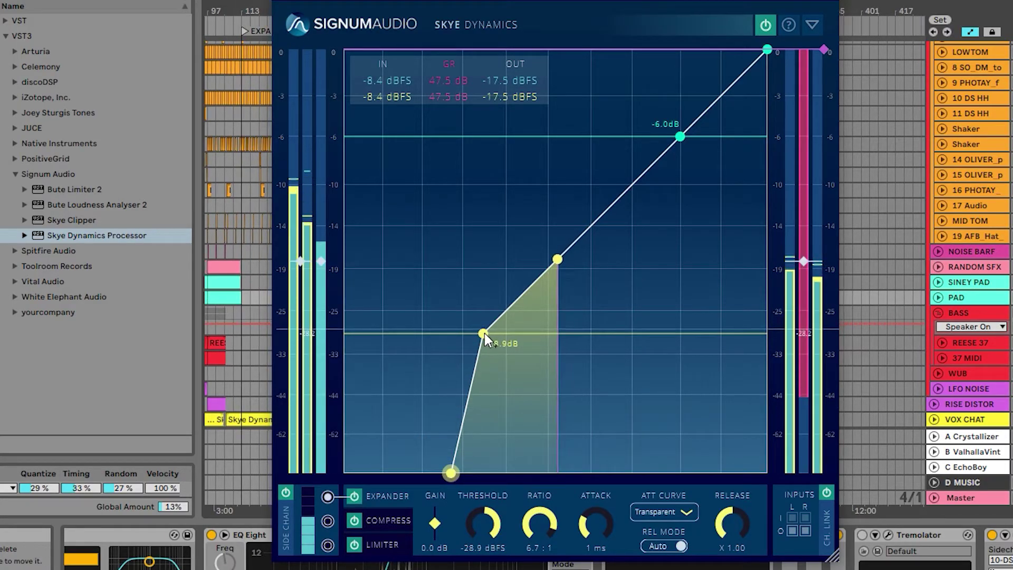
drag(483, 334, 457, 359)
drag(445, 476, 336, 473)
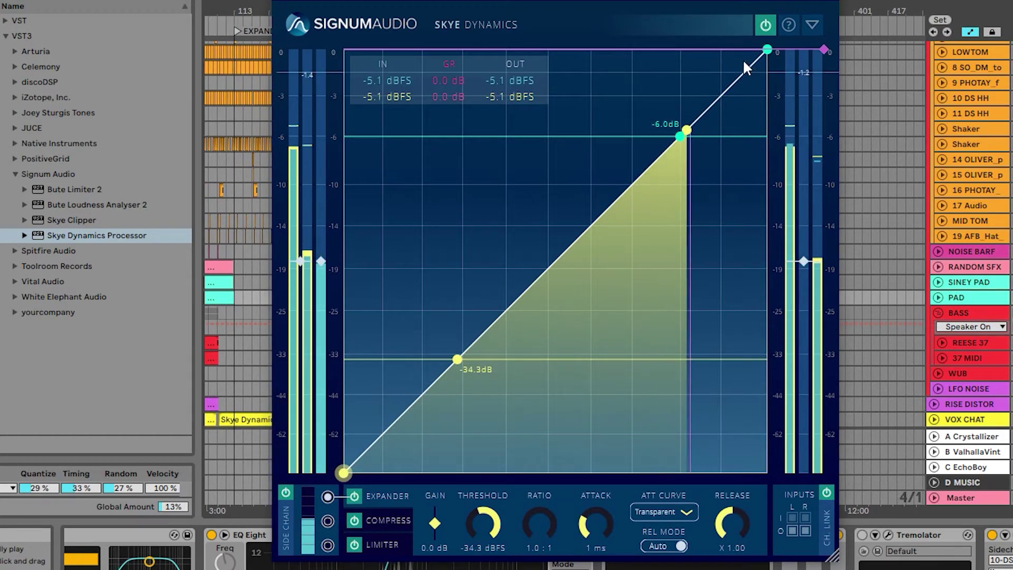
- Close the PAD plugin window, load Skye Dynamics on D MUSIC, and lower its threshold
key(ctrl+alt+p)
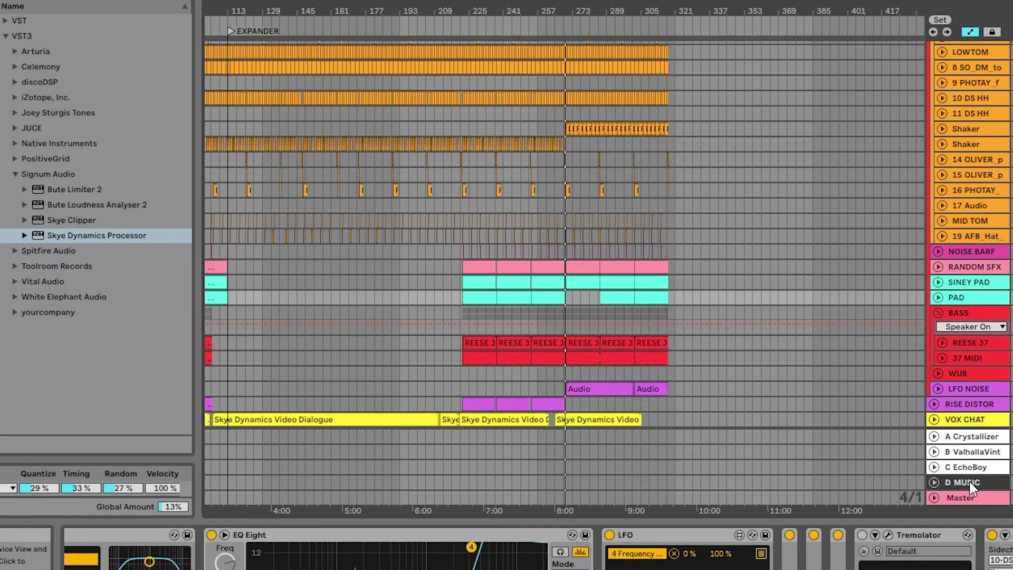
key(Return)
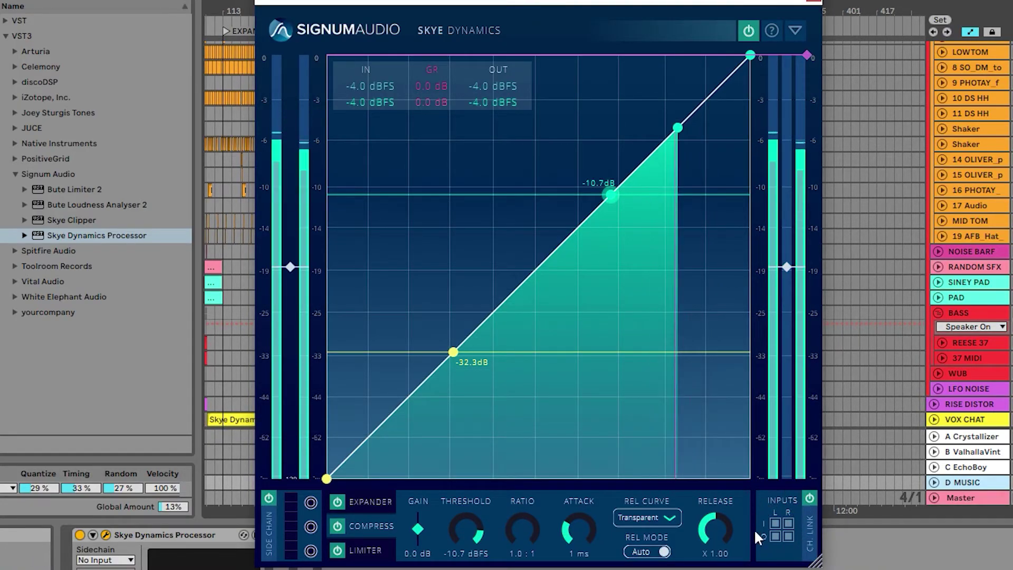
drag(609, 196, 573, 238)
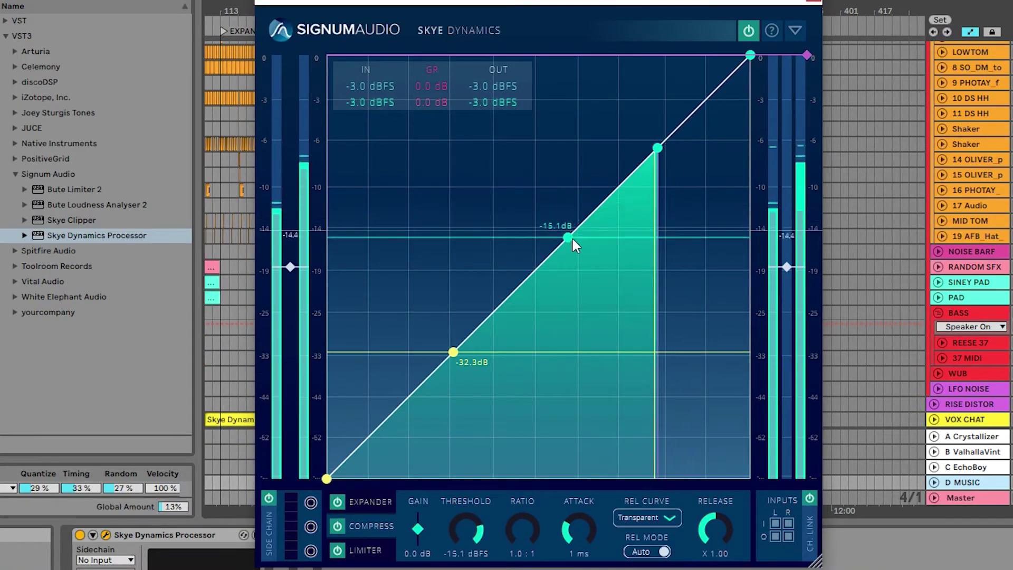
- Tune the D MUSIC compressor to a -18.1 dBFS threshold at a 2.0:1 ratio
drag(750, 57, 749, 169)
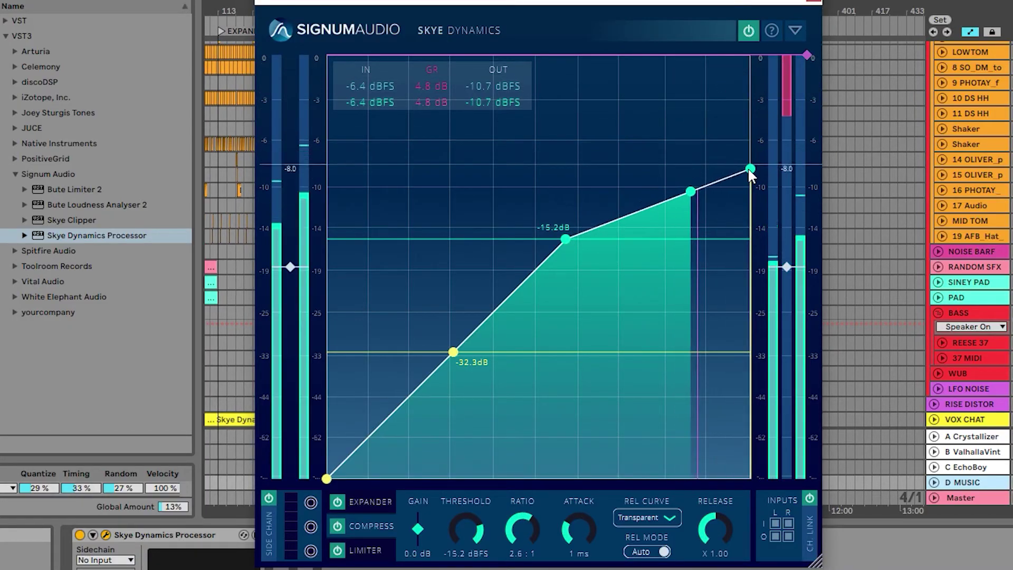
drag(565, 238, 552, 263)
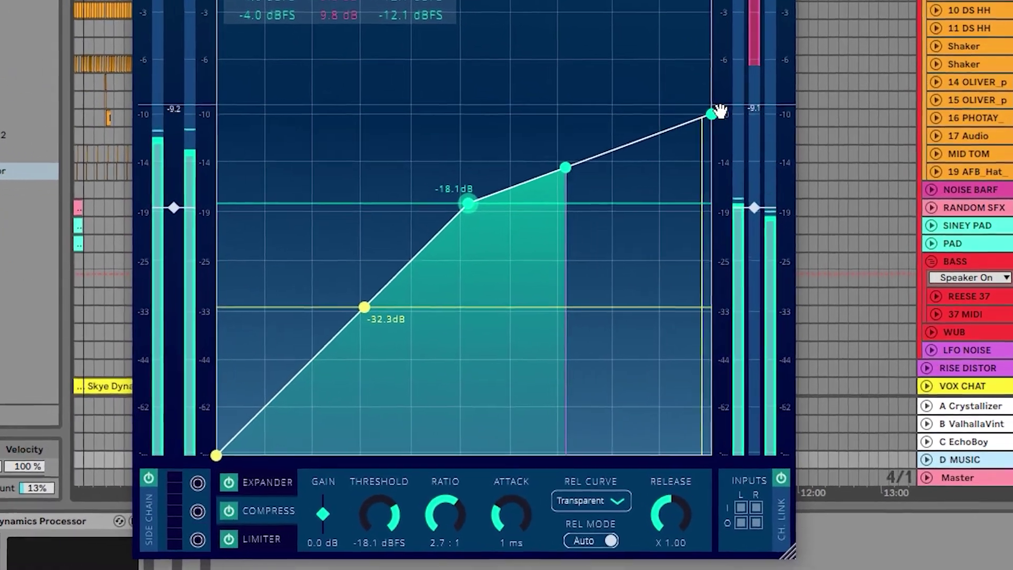
drag(719, 112, 717, 91)
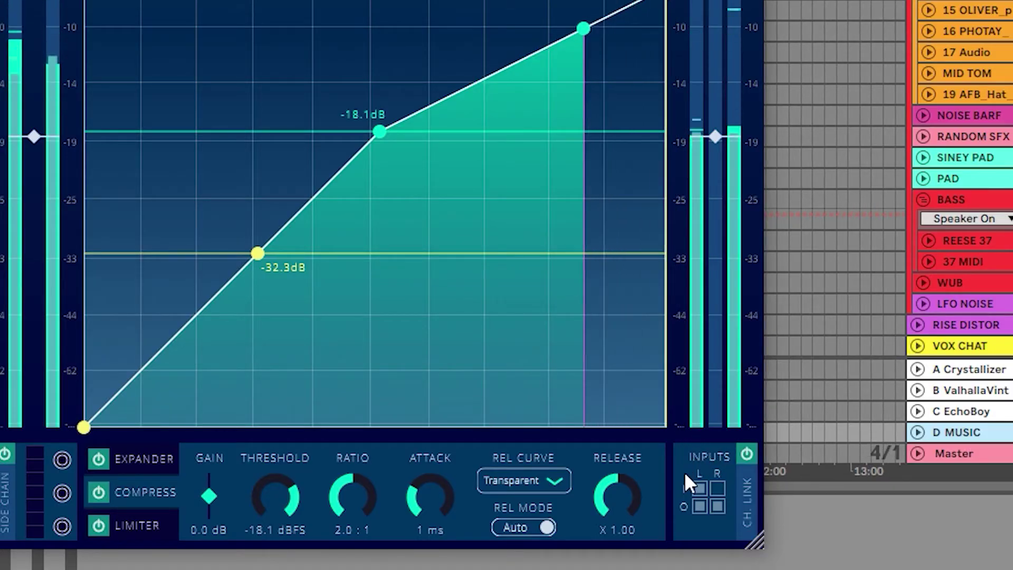
- Unlink a matrix route, set the compressor to -24.9 dBFS at 2.4:1, then toggle the left output link off and on
click(700, 506)
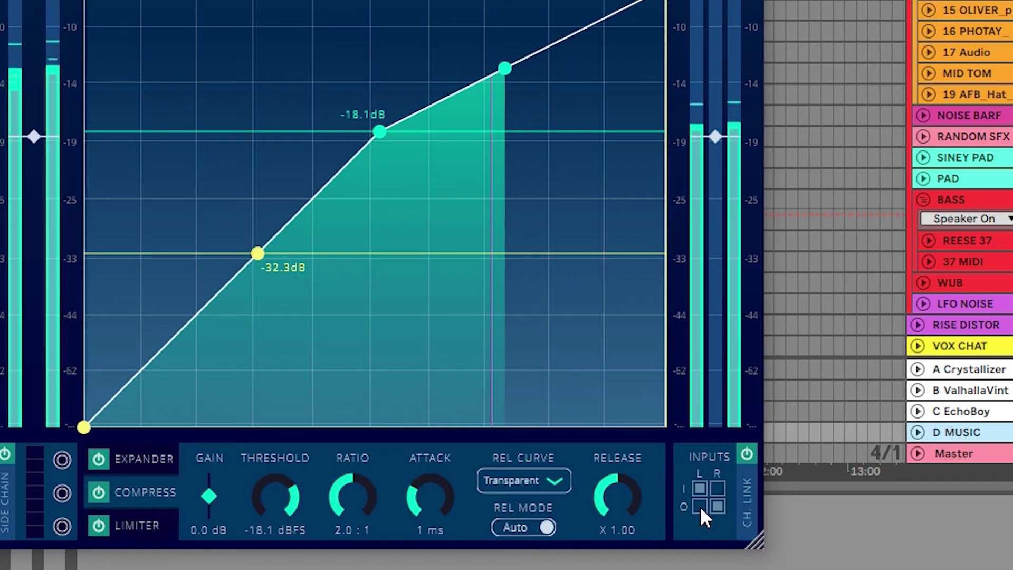
drag(380, 132, 313, 214)
drag(666, 5, 666, 52)
drag(309, 206, 320, 197)
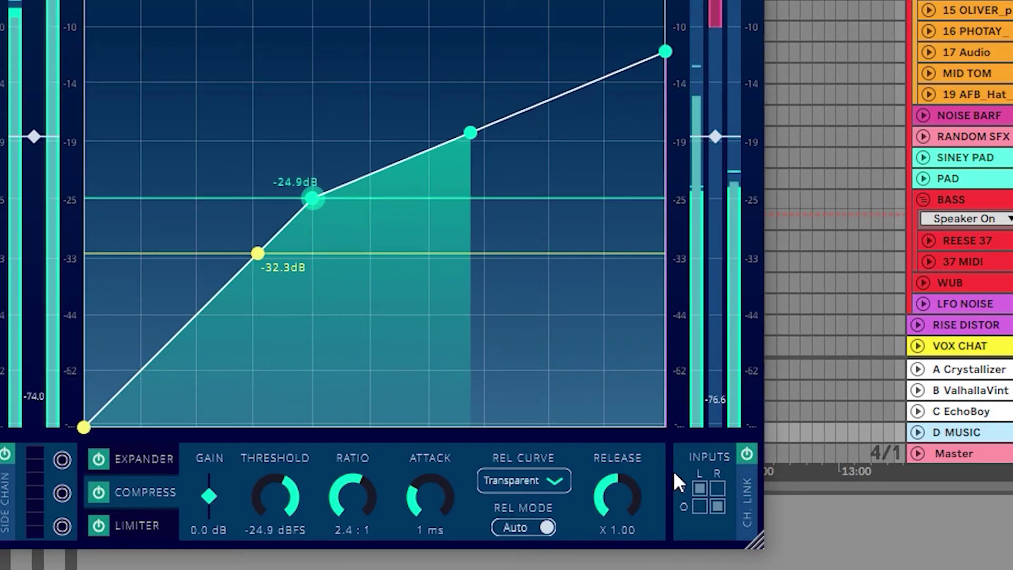
click(699, 505)
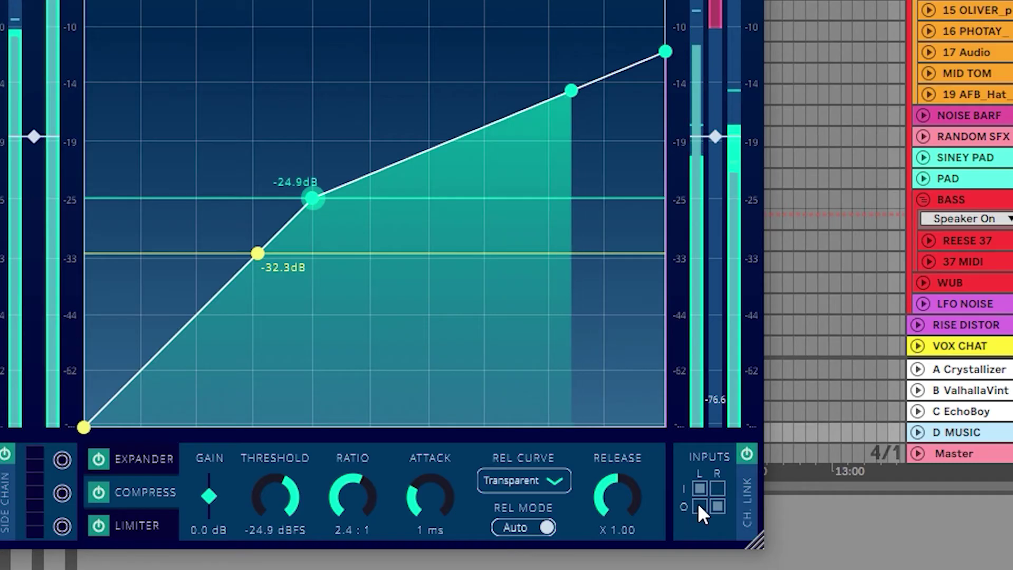
click(699, 505)
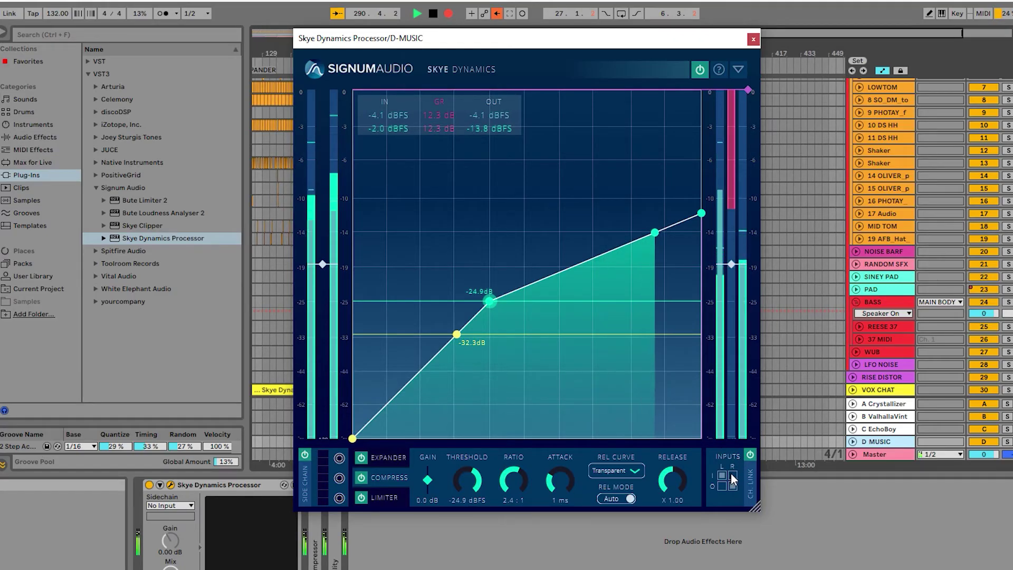
- Restore the full link matrix, ease the compressor to -9.3 dBFS at 1.4:1, then shrink and collapse the window
click(723, 484)
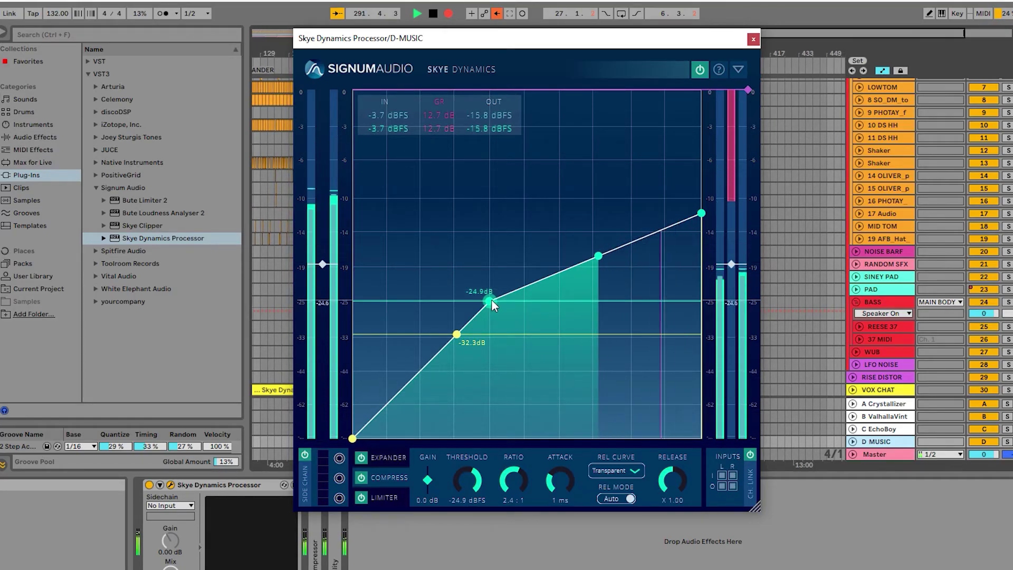
drag(491, 300, 536, 246)
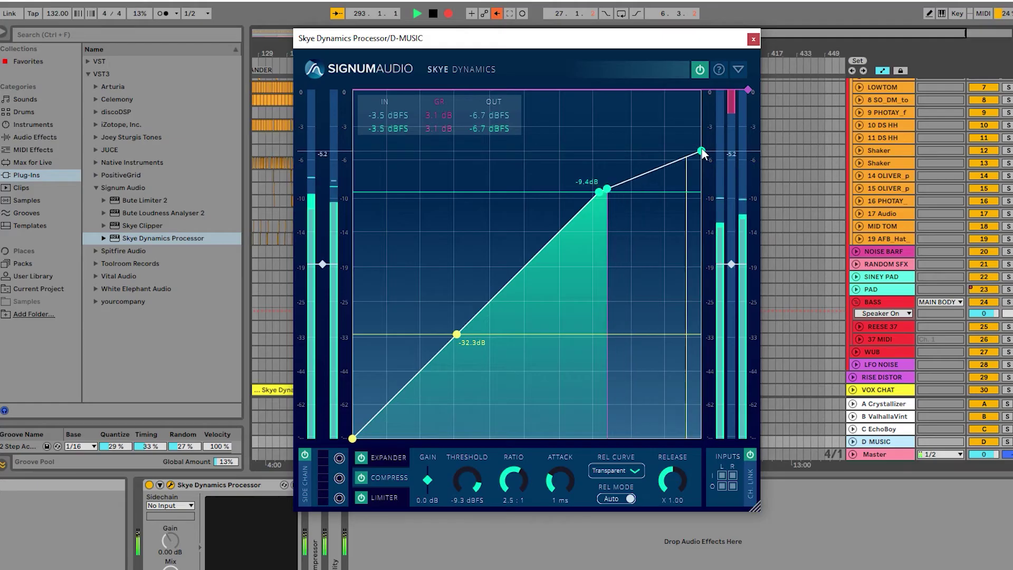
drag(701, 152, 704, 117)
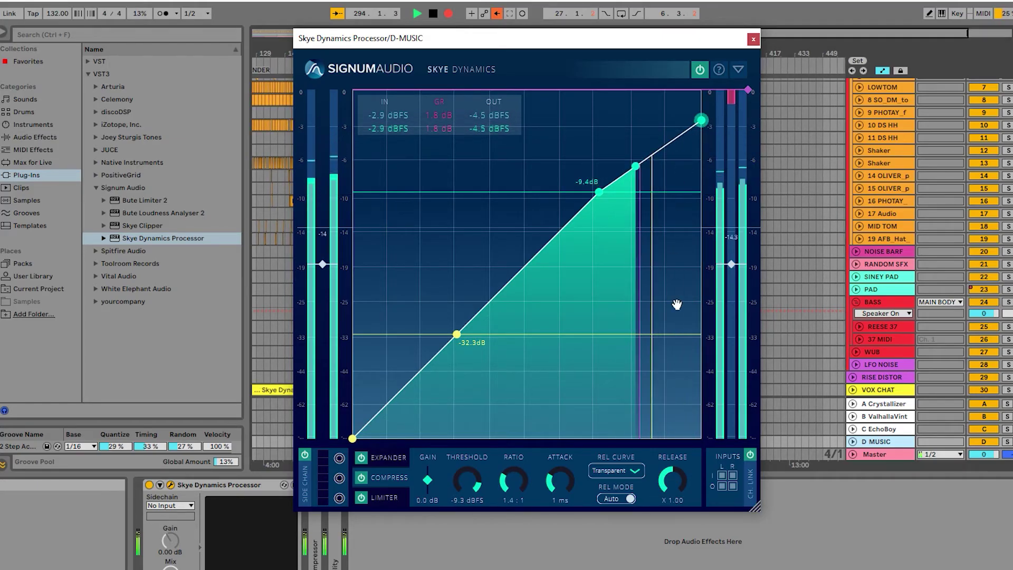
drag(761, 513, 707, 451)
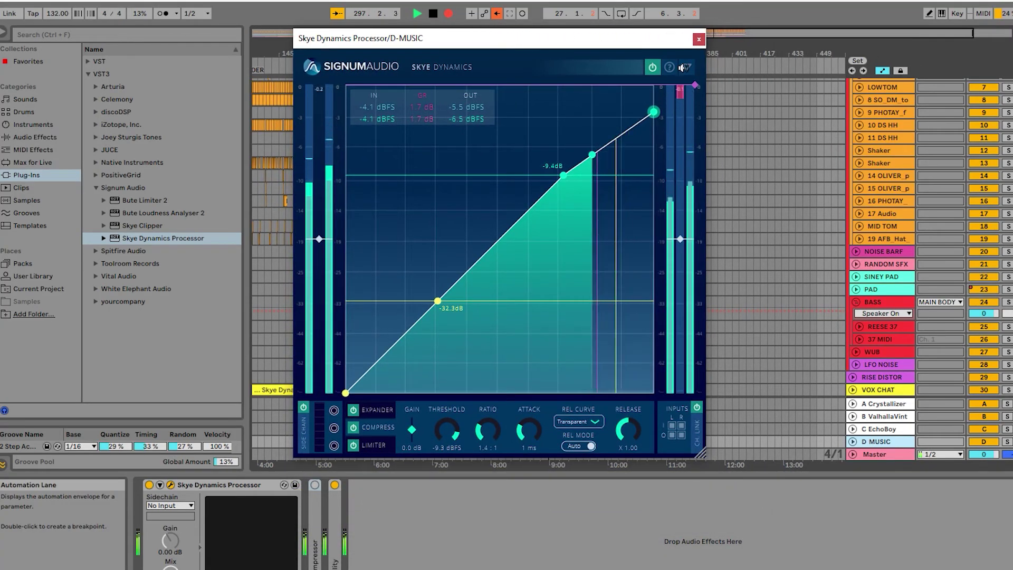
click(683, 67)
- Move and resize the compact strip, expand to the graph view, then shrink and reposition the window
drag(649, 42, 545, 83)
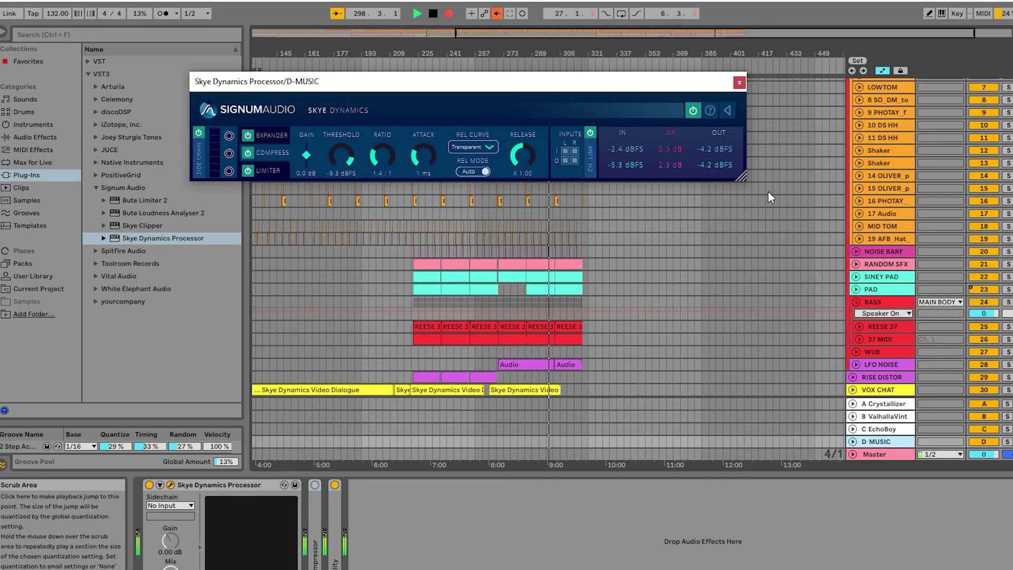
drag(748, 181, 679, 198)
click(830, 113)
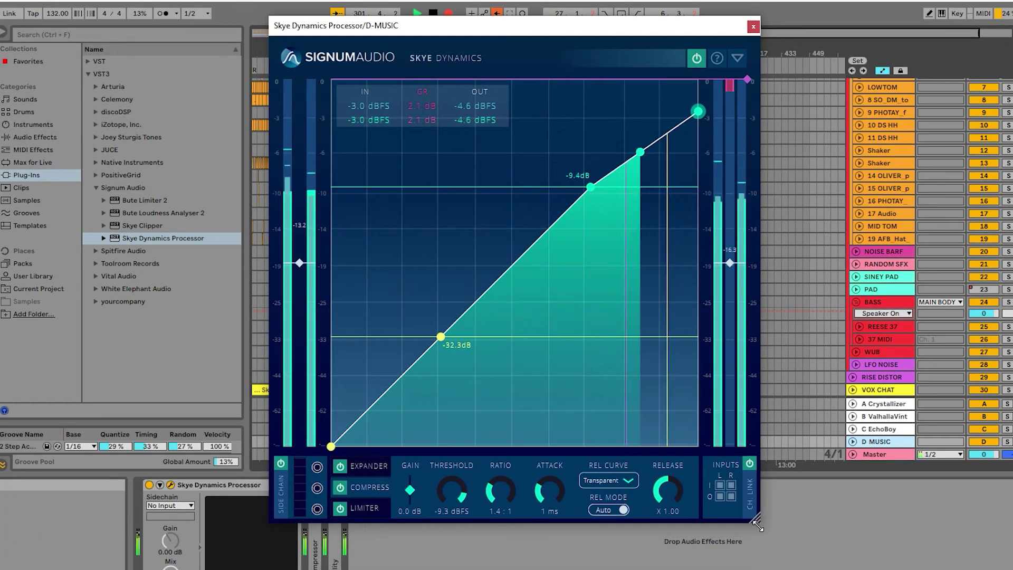
drag(756, 519, 702, 467)
drag(515, 36, 559, 56)
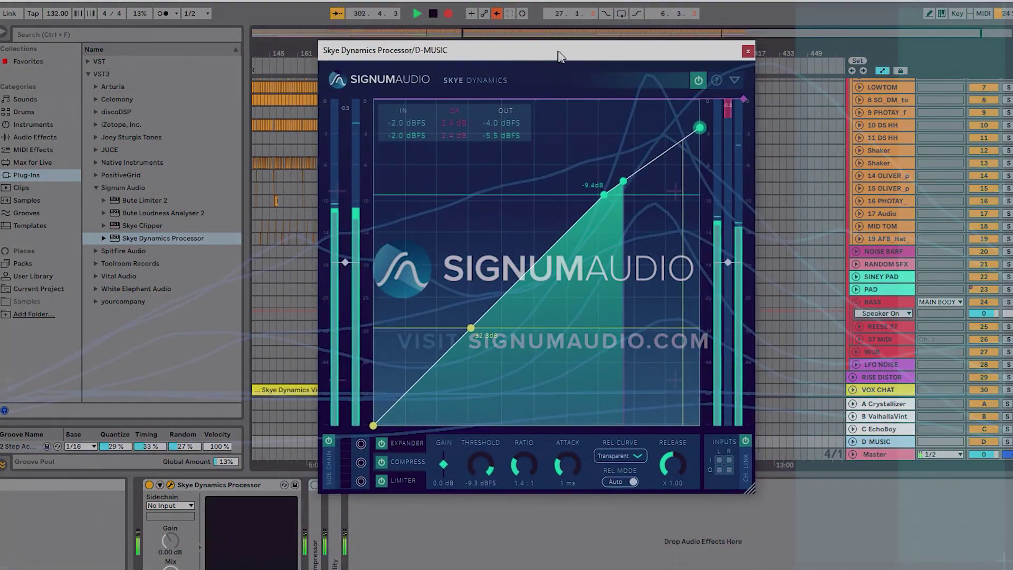